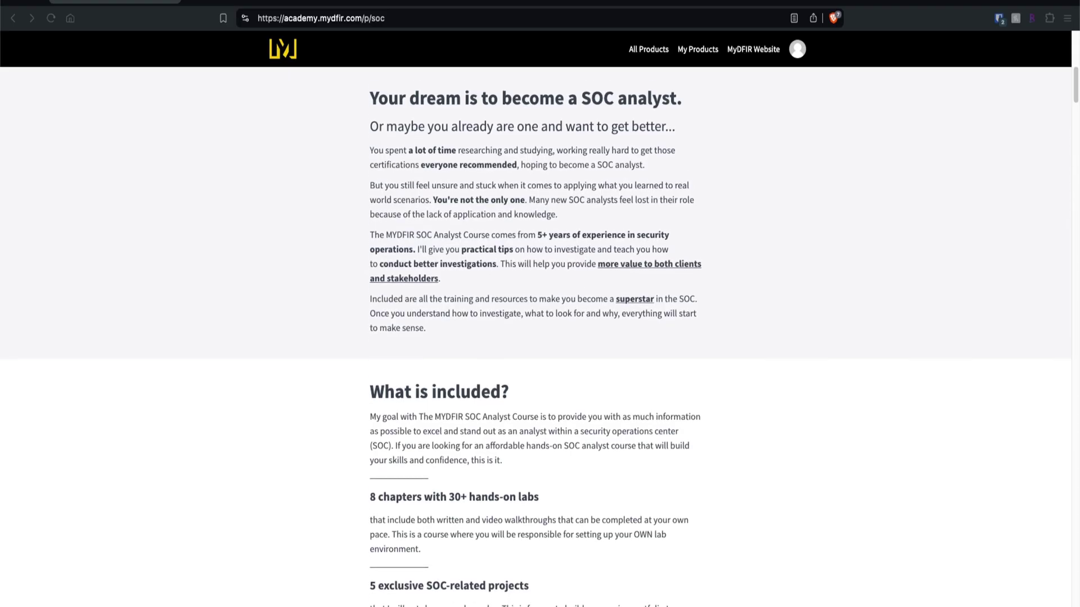
# Start the Add Roles and Features wizard as a role-based installation targeting MyDFIR-ADDC01
pyautogui.scroll(-5, 536, 338)
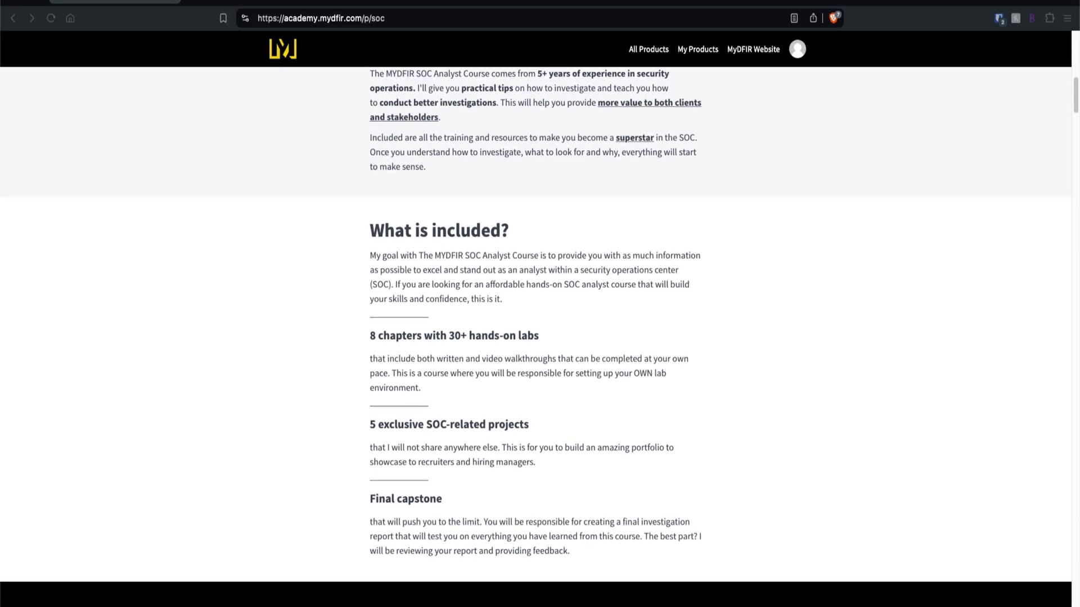
pyautogui.scroll(-15, 535, 325)
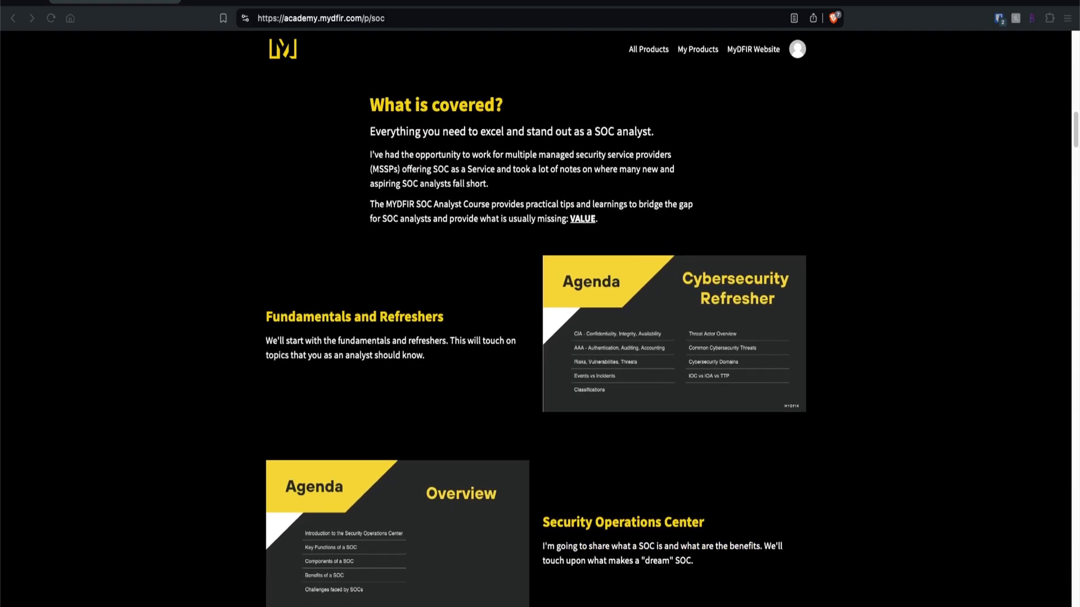
pyautogui.scroll(-10, 535, 337)
pyautogui.scroll(-20, 536, 337)
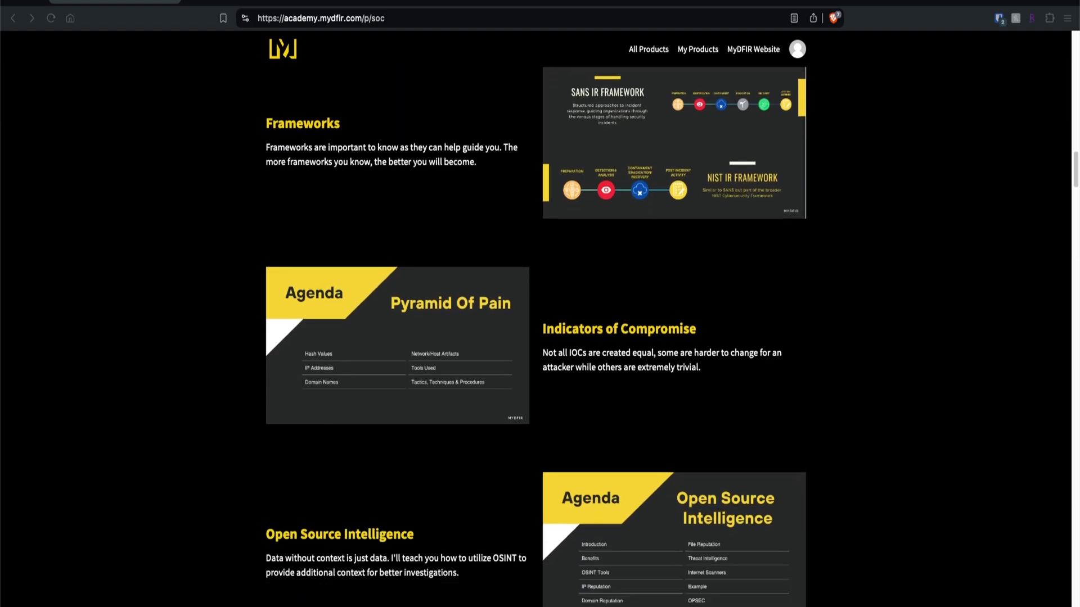
pyautogui.scroll(-18, 535, 338)
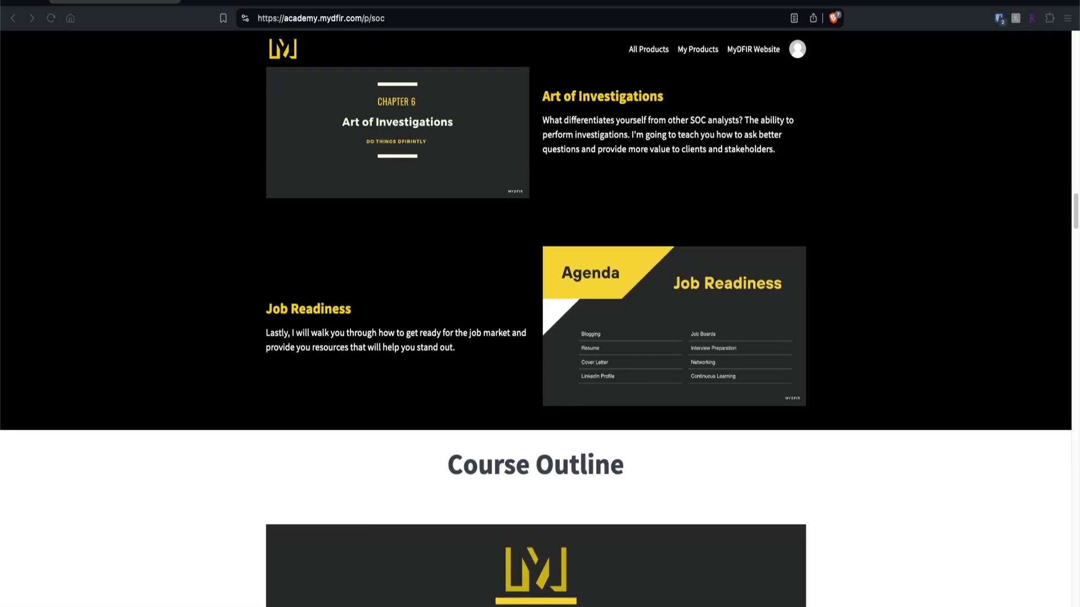
pyautogui.scroll(-13, 535, 338)
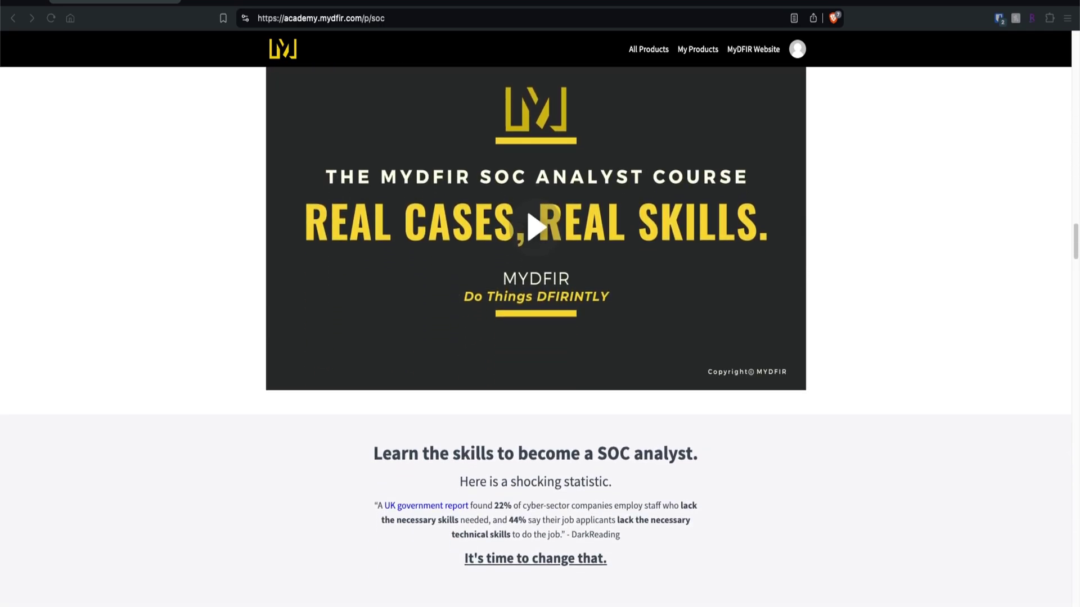
pyautogui.scroll(-6, 536, 337)
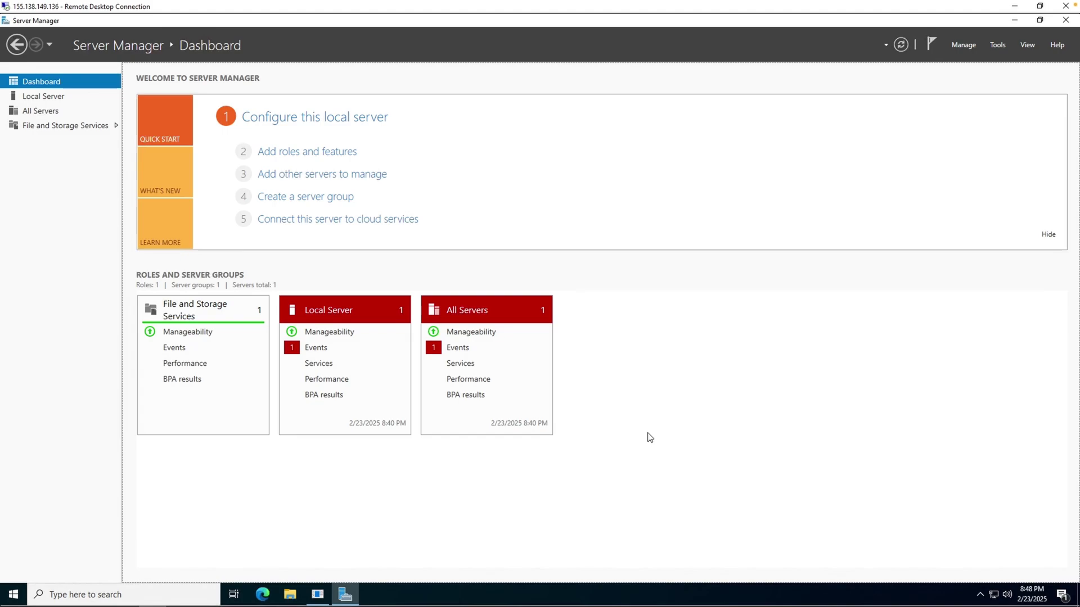
pyautogui.click(317, 158)
pyautogui.click(427, 434)
pyautogui.click(428, 434)
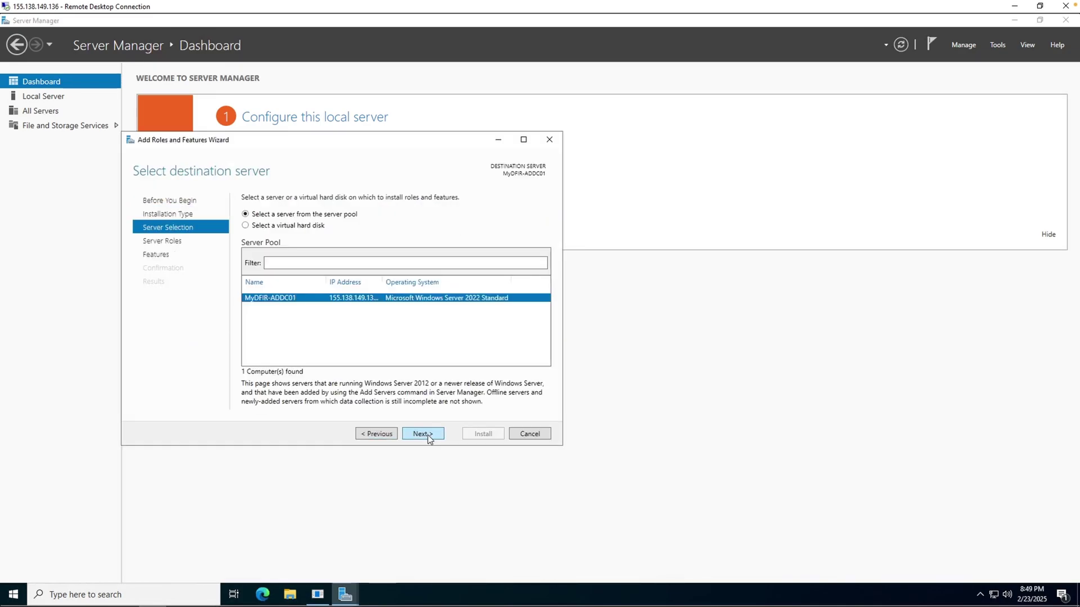
pyautogui.click(428, 434)
# Select Active Directory Domain Services with its required features and install it
pyautogui.click(359, 242)
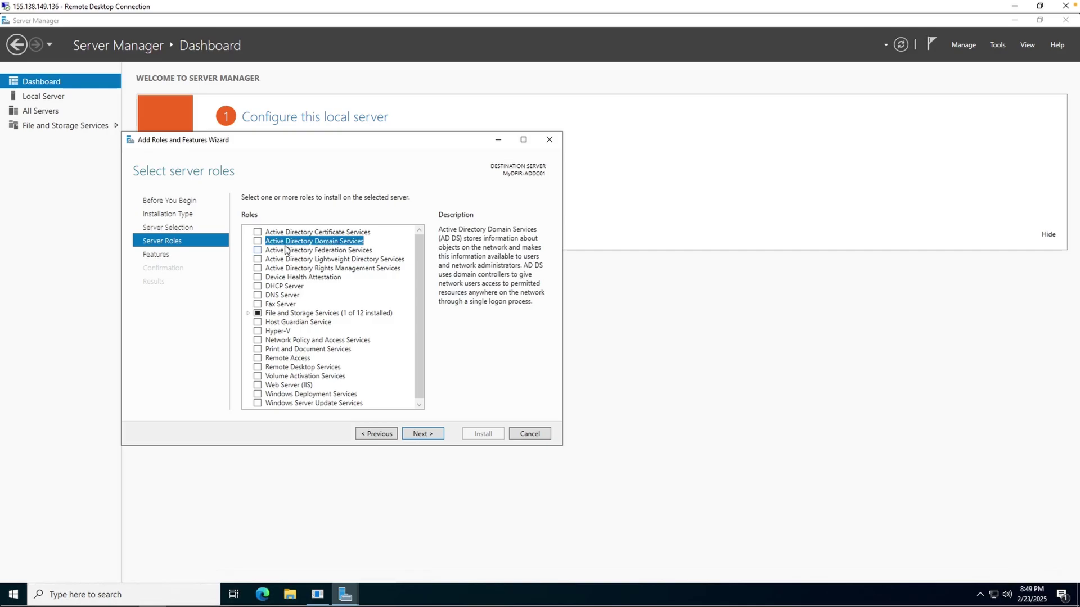
pyautogui.click(258, 241)
pyautogui.click(365, 390)
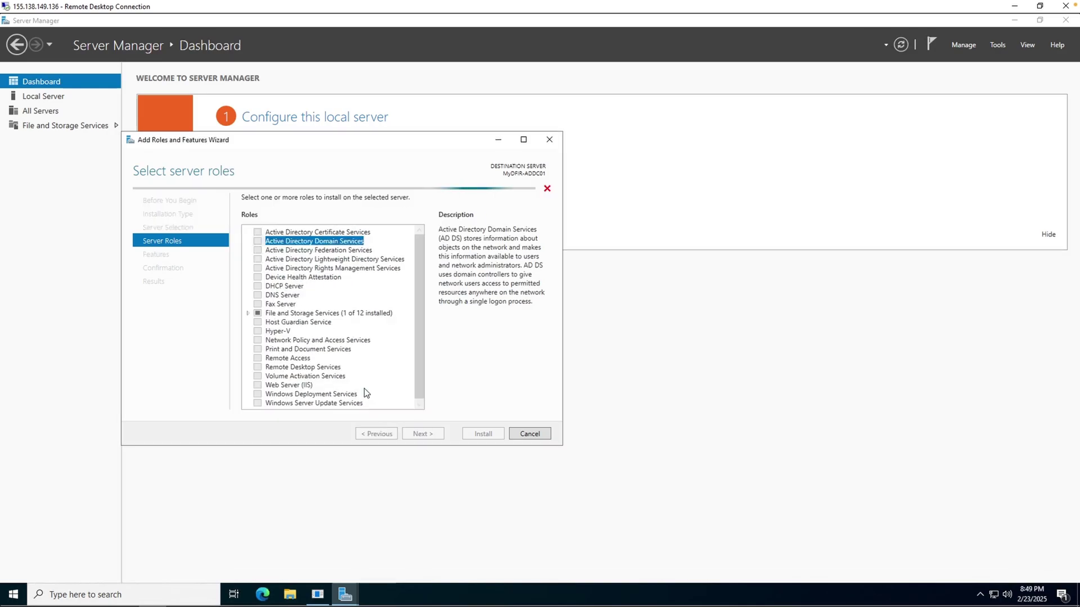
pyautogui.click(435, 438)
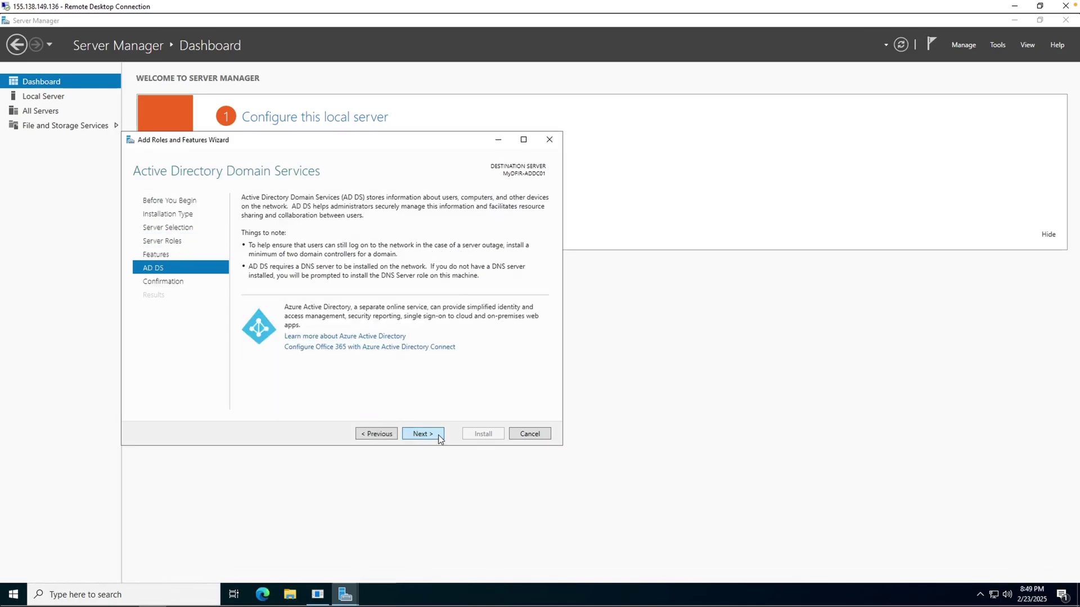
pyautogui.click(438, 438)
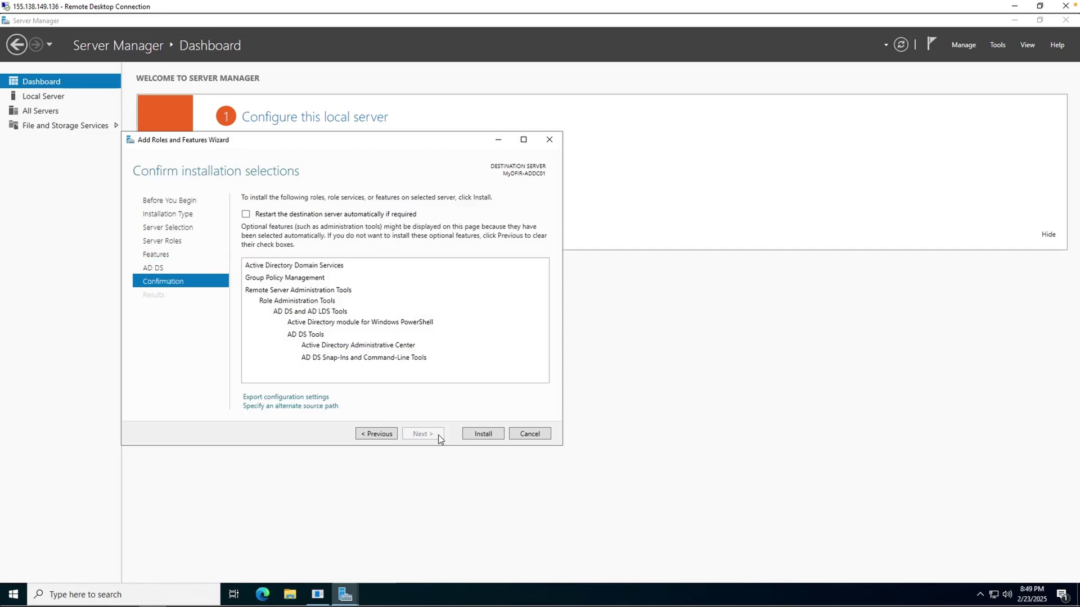
pyautogui.click(476, 433)
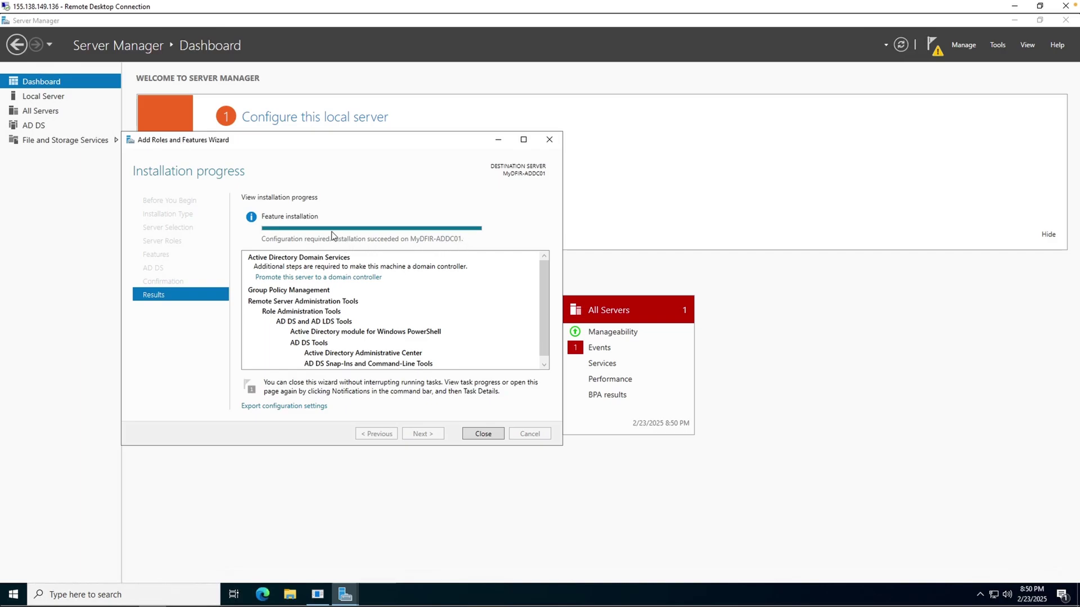
# Close the finished wizard, cancel the shutdown prompt, and choose 'Promote this server to a domain controller'
pyautogui.click(483, 433)
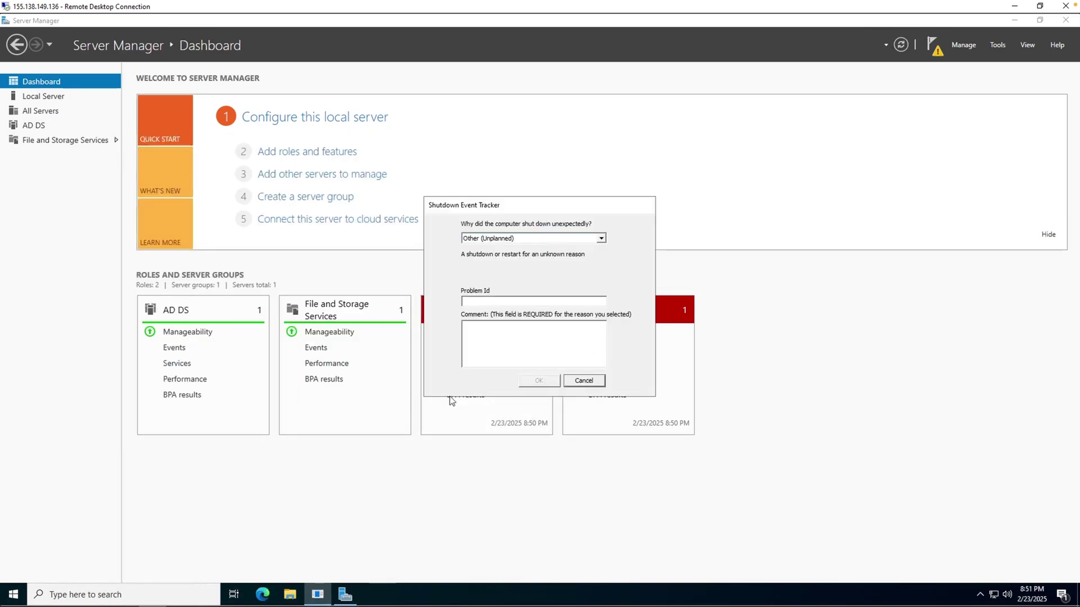
pyautogui.click(601, 381)
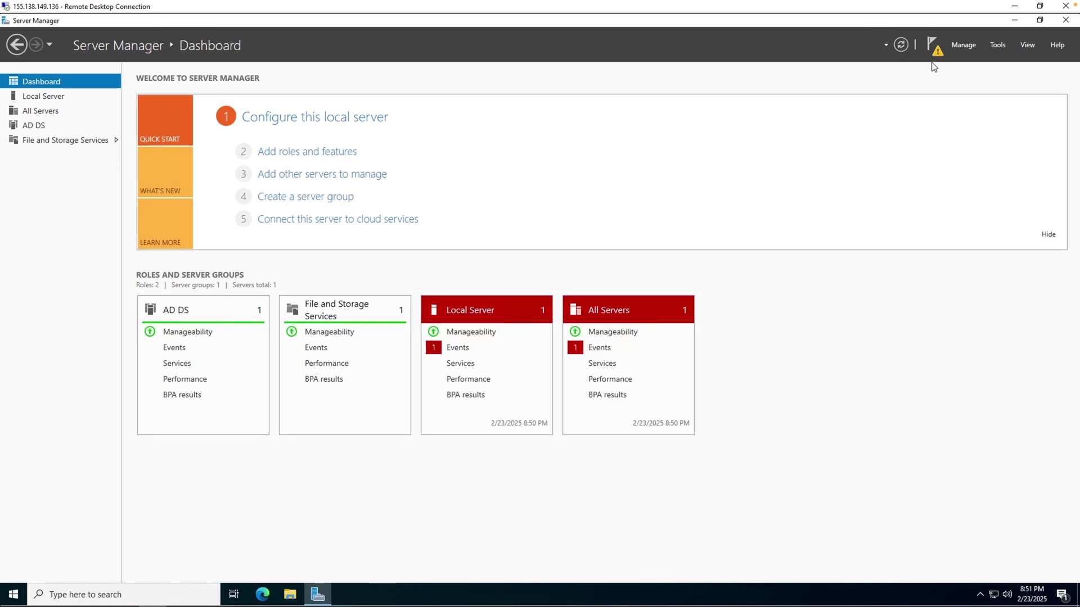
pyautogui.click(934, 48)
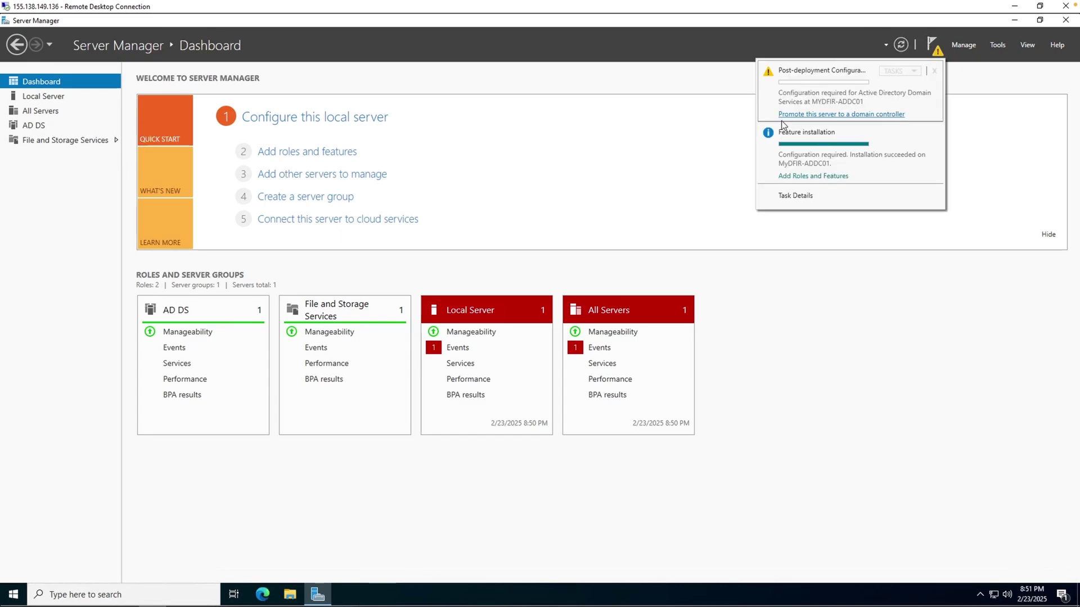
pyautogui.click(846, 113)
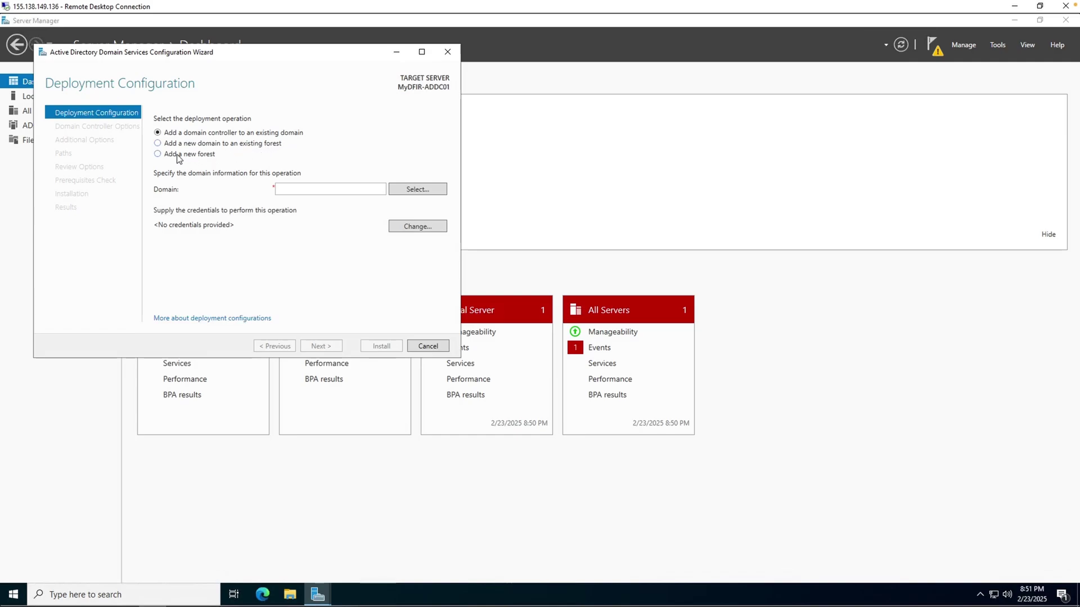
# Choose Add a new forest with root domain name MyDFIR.local
pyautogui.click(177, 158)
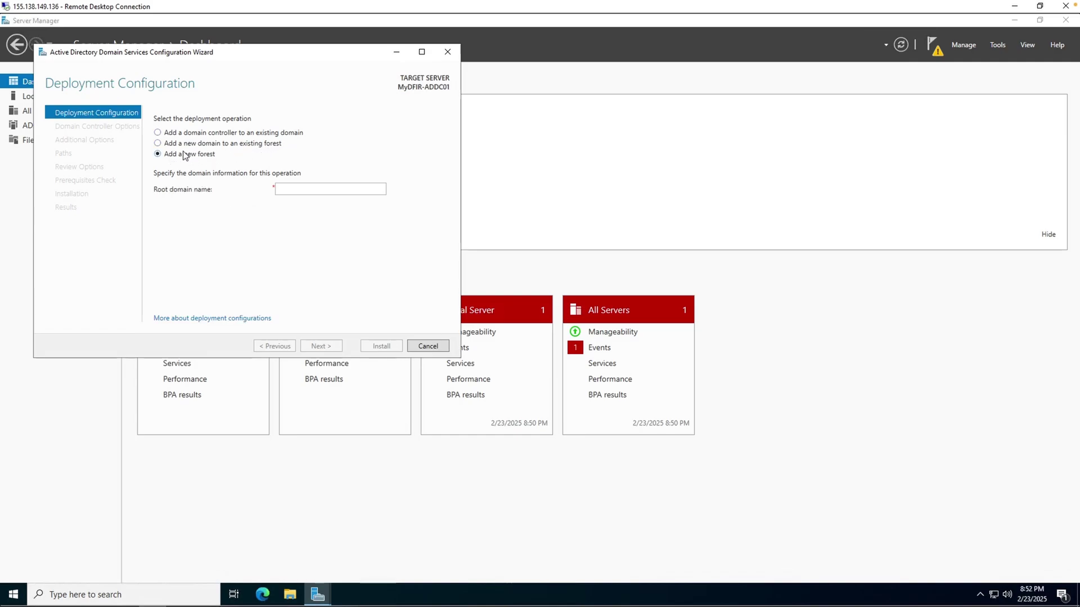
pyautogui.click(300, 191)
pyautogui.write('MyDFIR.local')
pyautogui.click(329, 345)
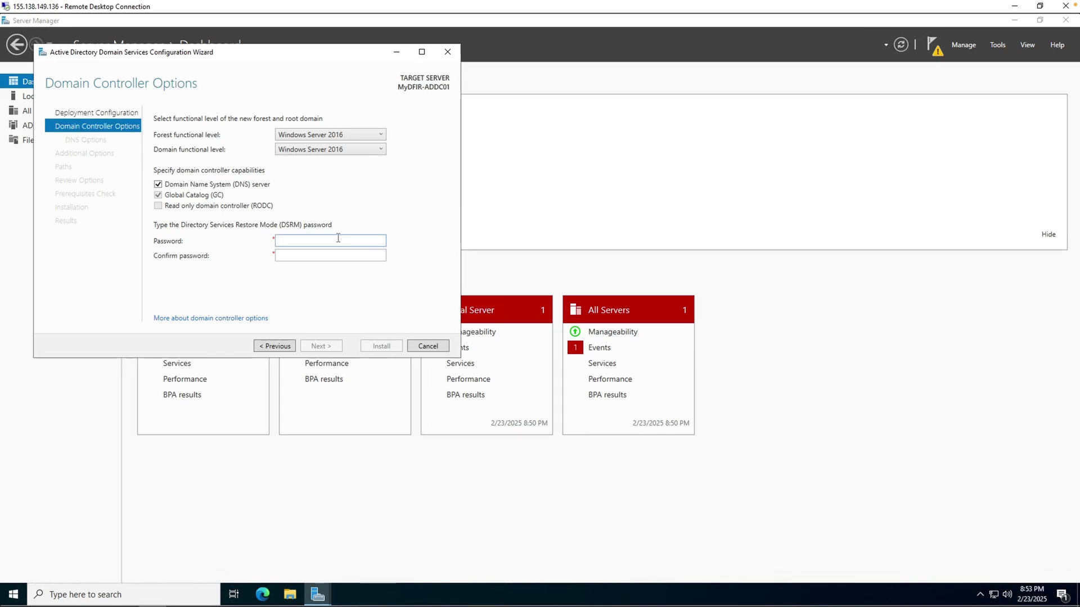
# Set and confirm the Directory Services Restore Mode password, retyping the rejected confirmation
pyautogui.write('••••••')
pyautogui.press('Tab')
pyautogui.write('••••••••')
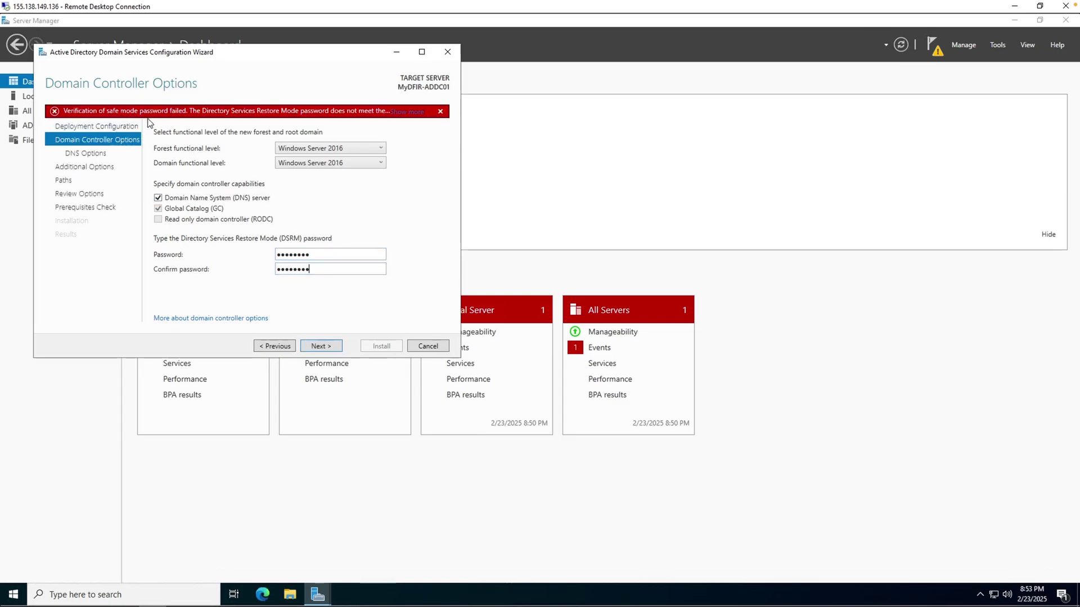
pyautogui.hotkey('shift', 'Tab')
pyautogui.press('BackSpace')
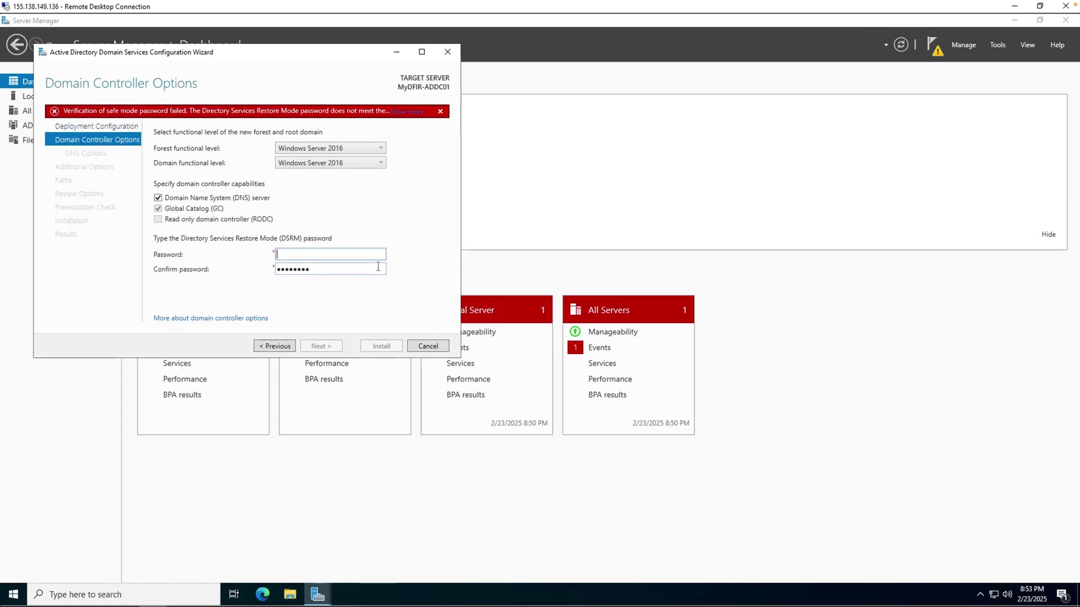
pyautogui.write('••••••••')
pyautogui.click(329, 345)
# Accept the DNS options, MYDFIR NetBIOS name and default paths, then install and close the results
pyautogui.click(328, 345)
pyautogui.click(336, 344)
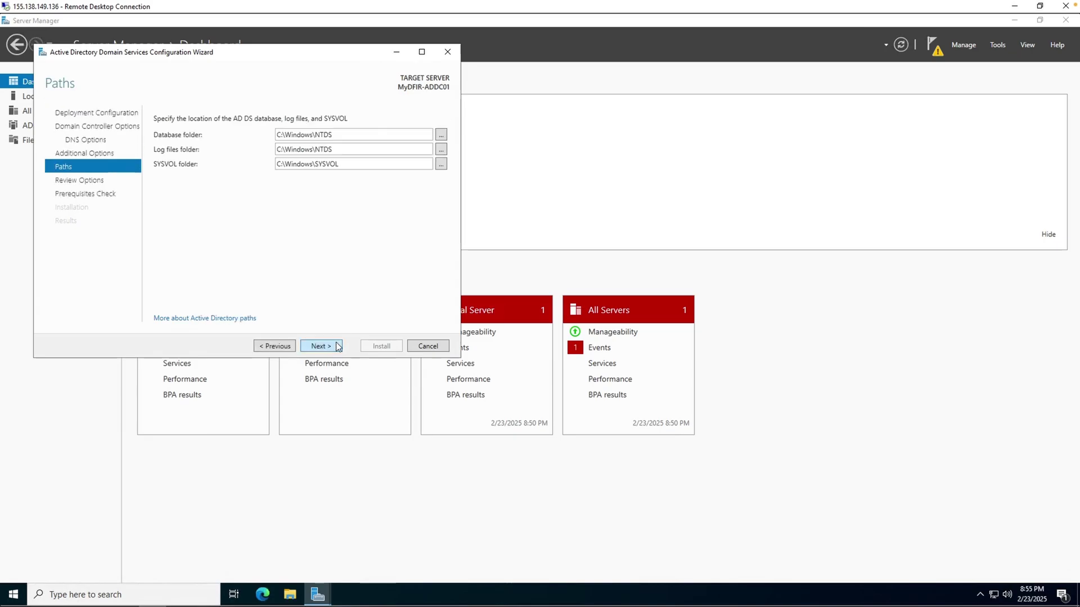
pyautogui.click(337, 346)
pyautogui.click(337, 346)
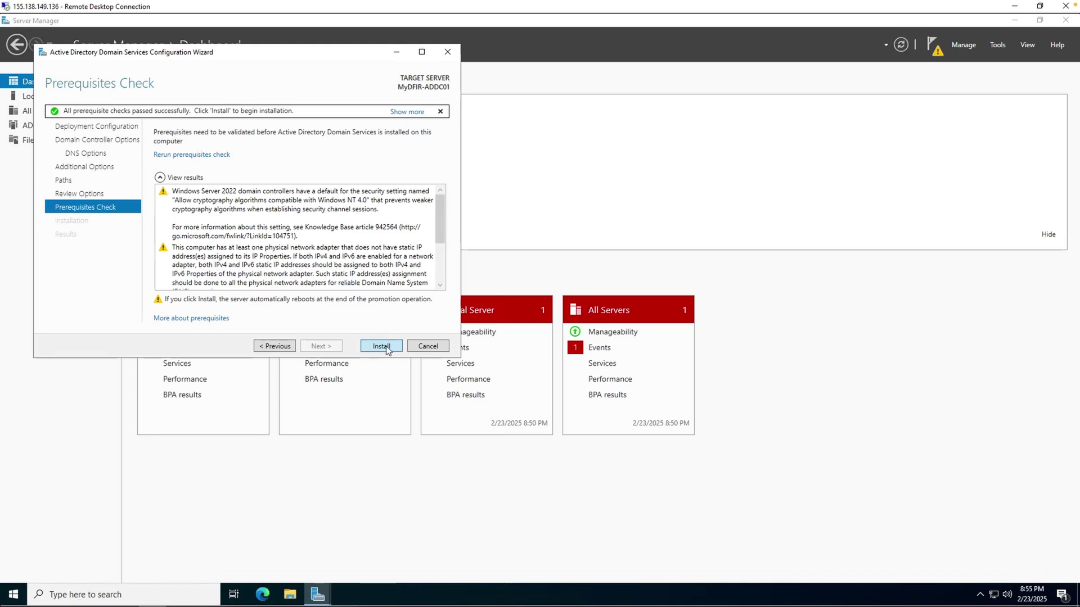
pyautogui.click(385, 346)
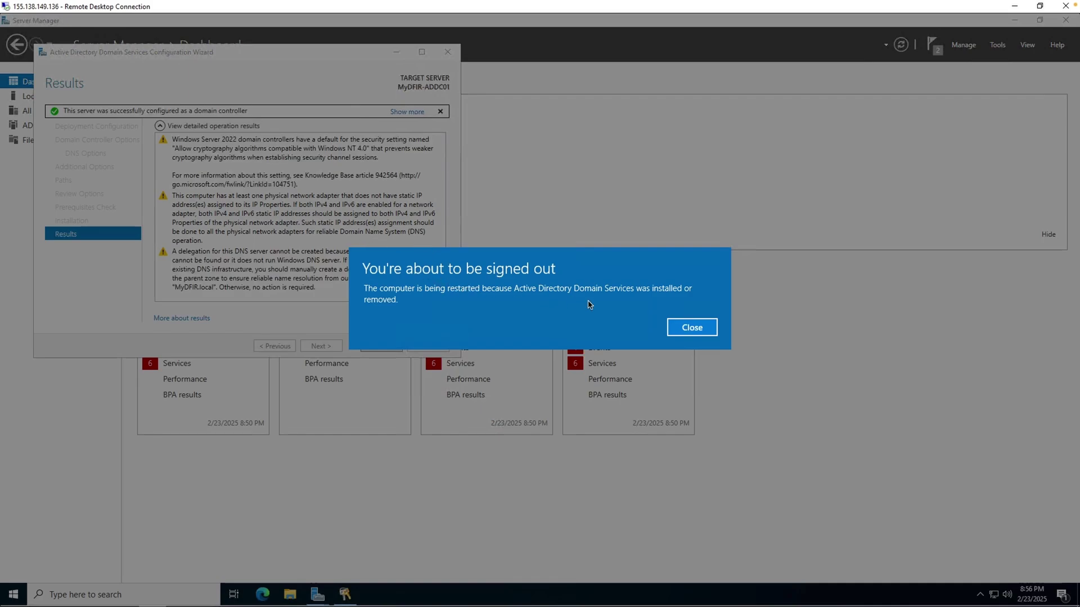
pyautogui.click(689, 327)
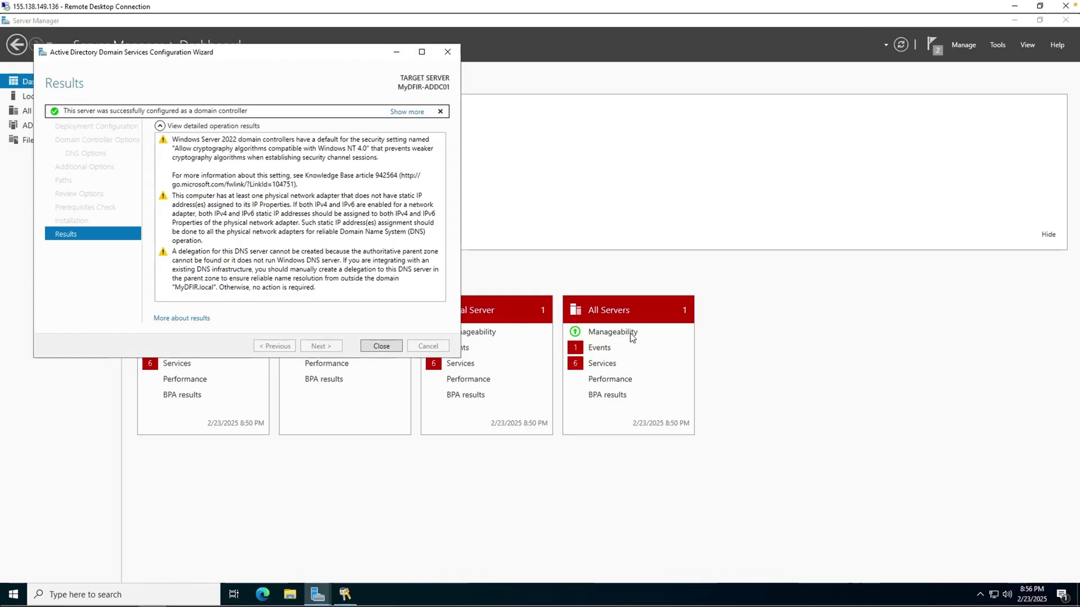
pyautogui.click(381, 346)
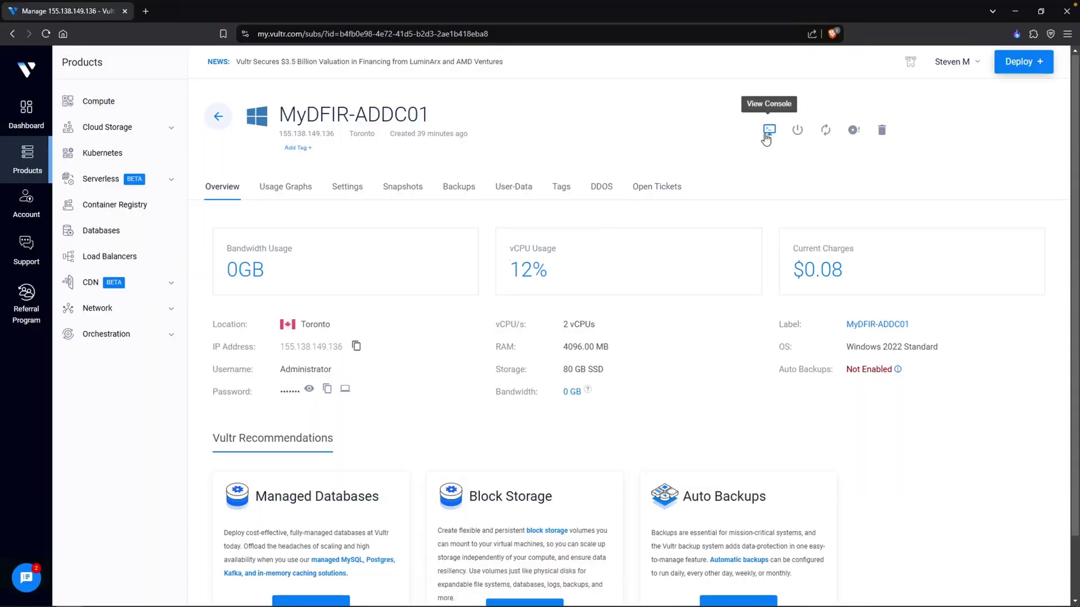
# Open the Vultr web console to confirm the server restarted, then put the console away
pyautogui.click(768, 131)
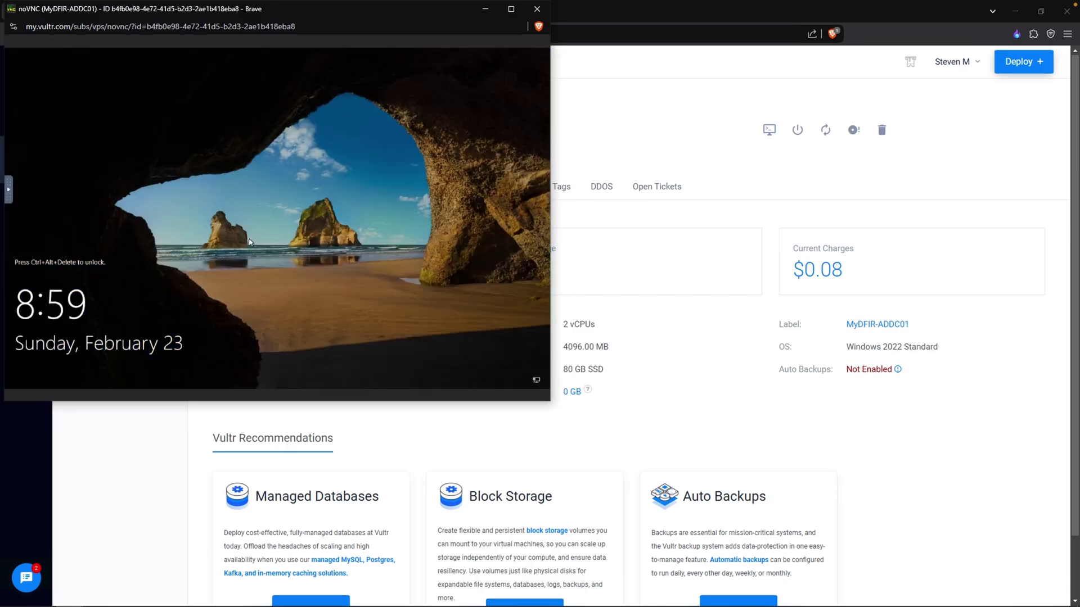
pyautogui.click(181, 528)
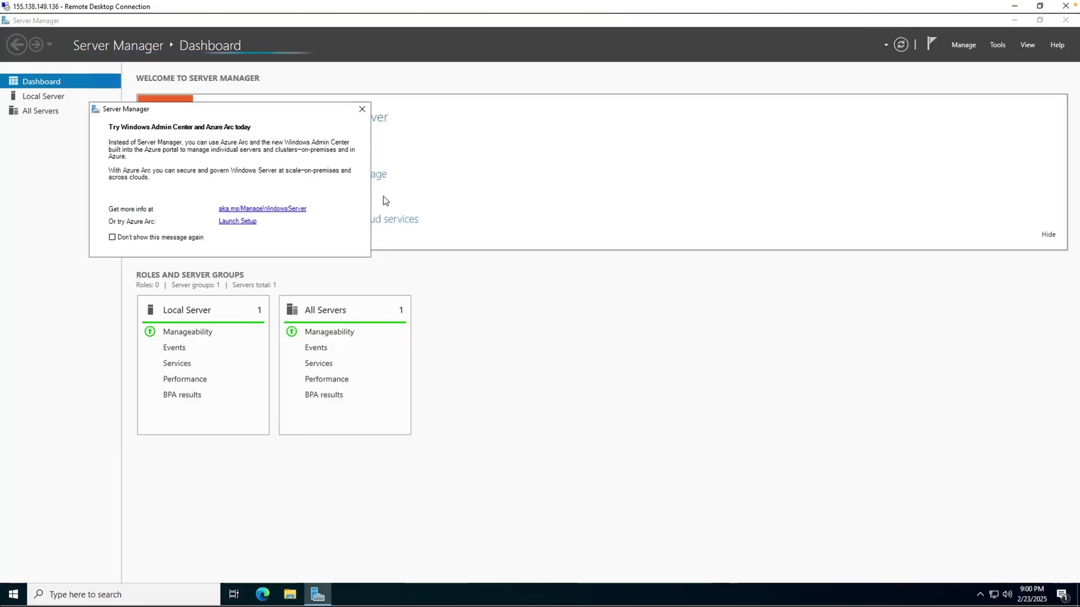
# Dismiss the Admin Center popup, launch Active Directory Users and Computers, and open MyDFIR.local > Users
pyautogui.click(362, 110)
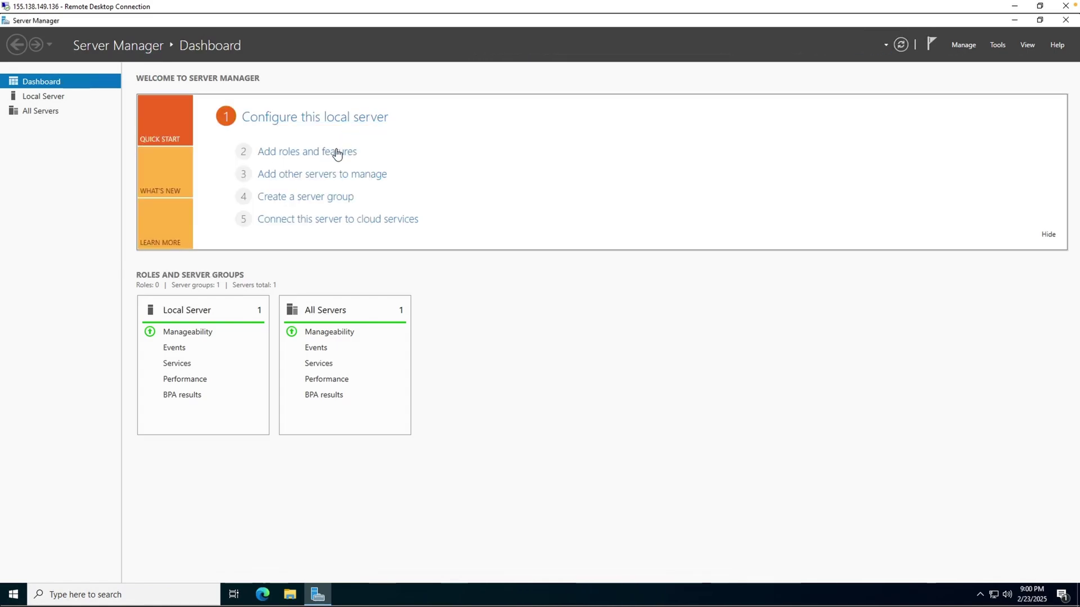
pyautogui.click(15, 596)
pyautogui.write('active')
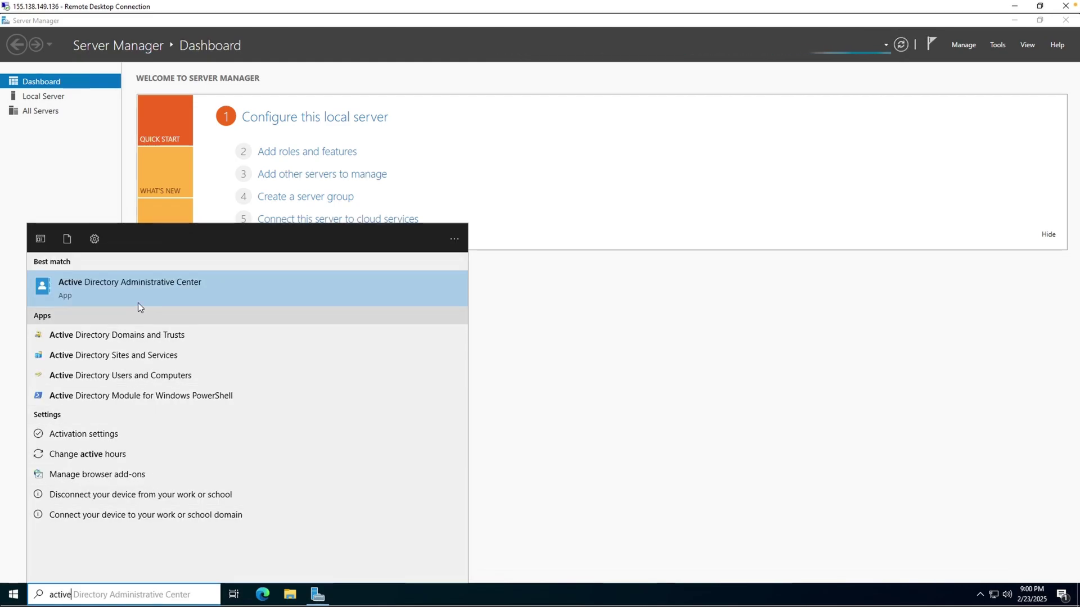
pyautogui.click(141, 376)
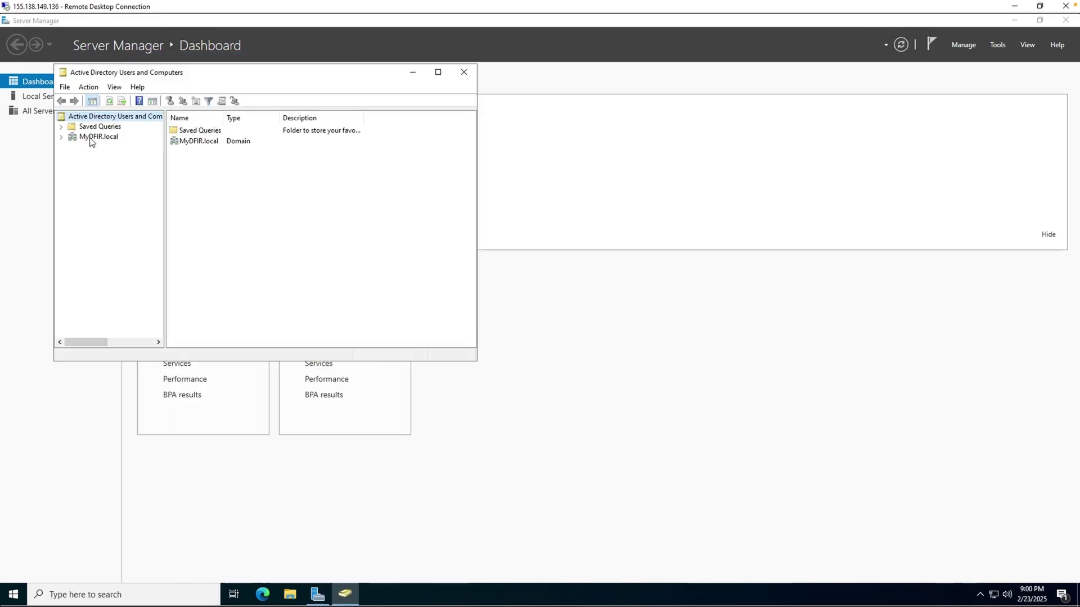
pyautogui.click(89, 138)
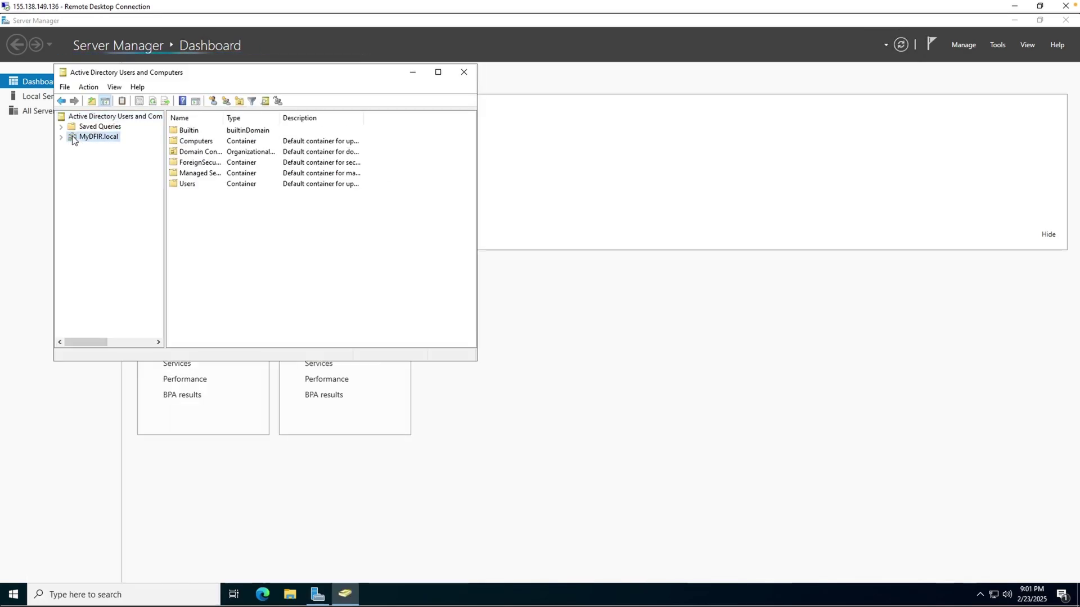
pyautogui.doubleClick(69, 137)
pyautogui.click(97, 197)
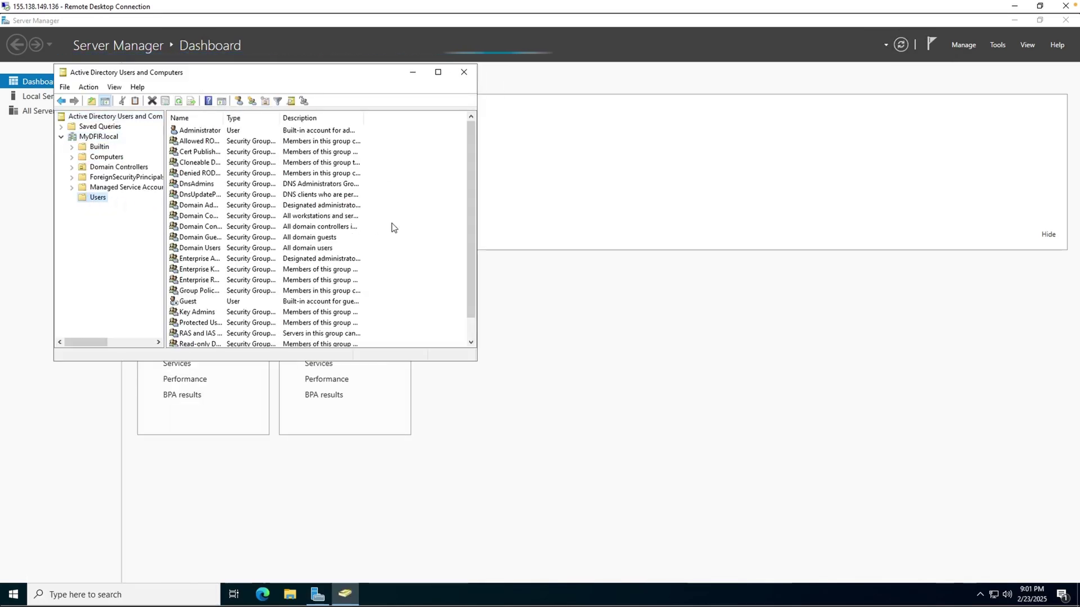
pyautogui.moveTo(478, 217); pyautogui.dragTo(556, 221)
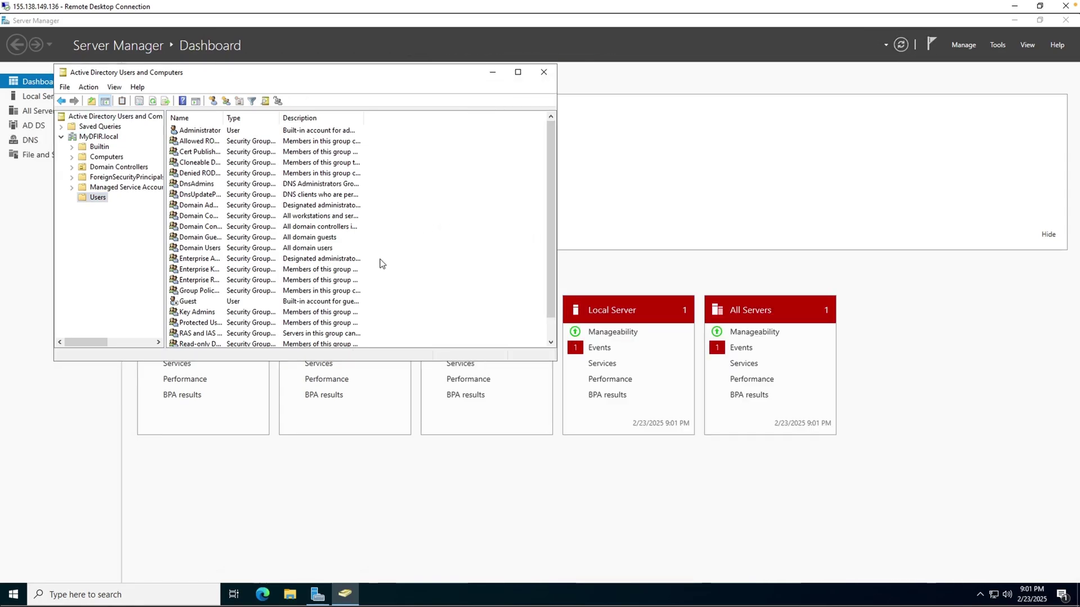
# Start a New User in Users and enter the user's first name, last name and logon name
pyautogui.rightClick(395, 251)
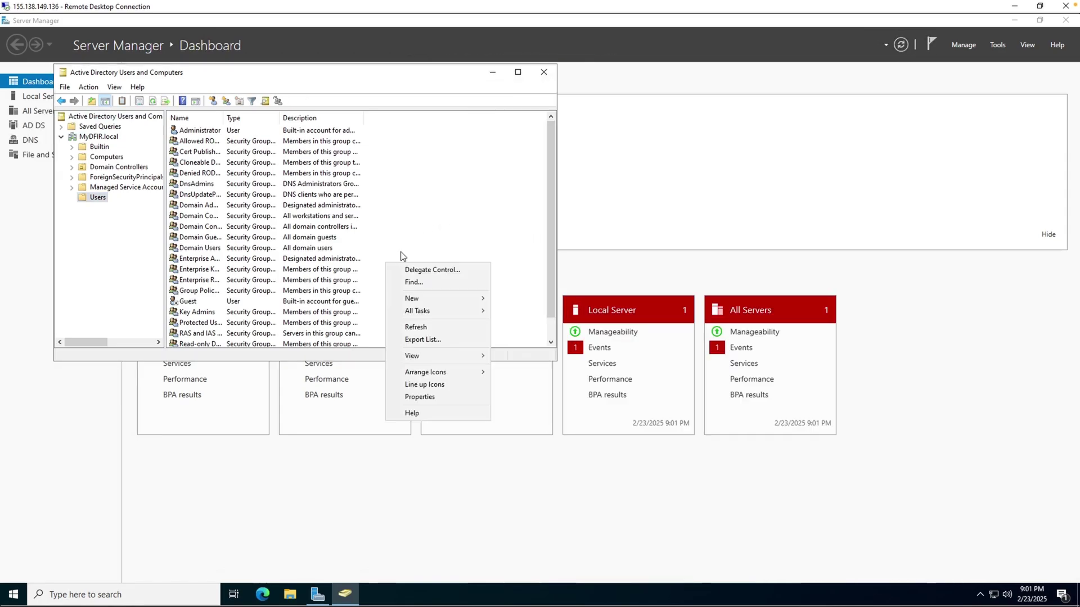
pyautogui.moveTo(427, 299)
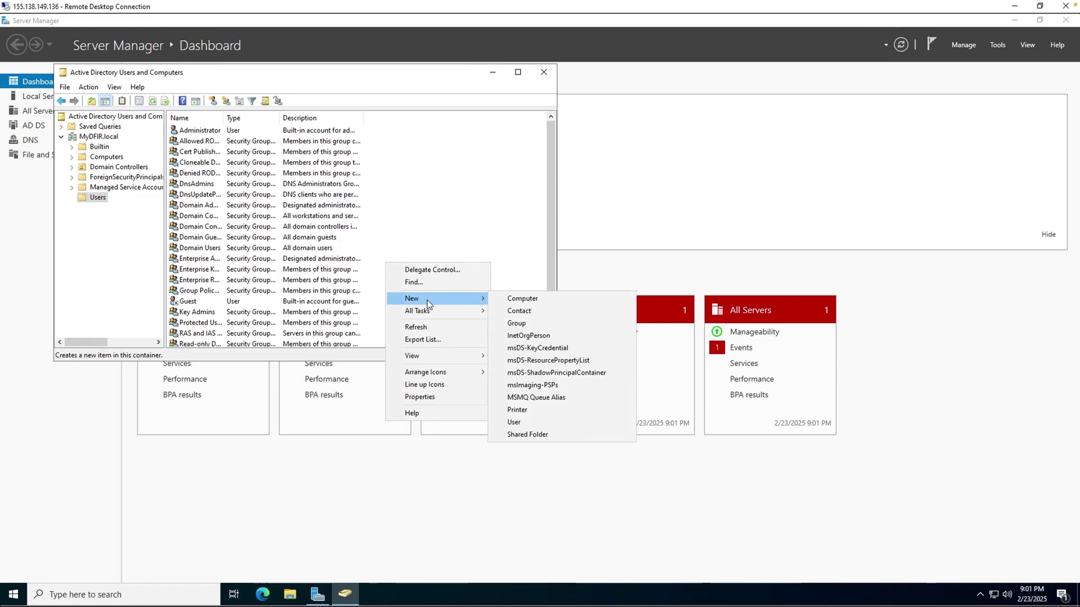
pyautogui.click(535, 423)
pyautogui.write('Jenny')
pyautogui.press('Tab')
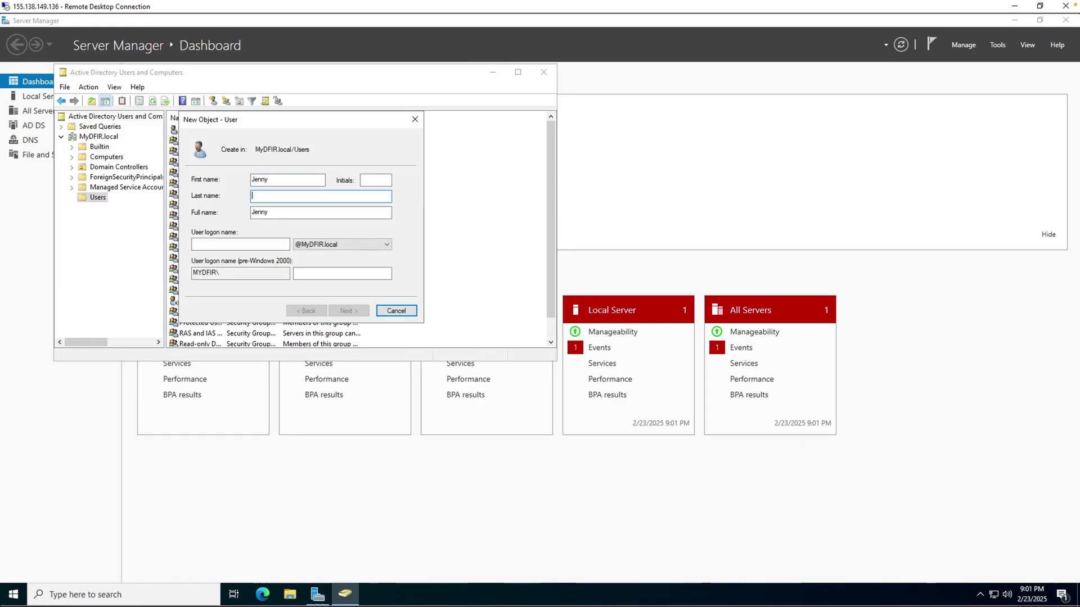
pyautogui.write('Smith')
pyautogui.click(234, 243)
pyautogui.write('J')
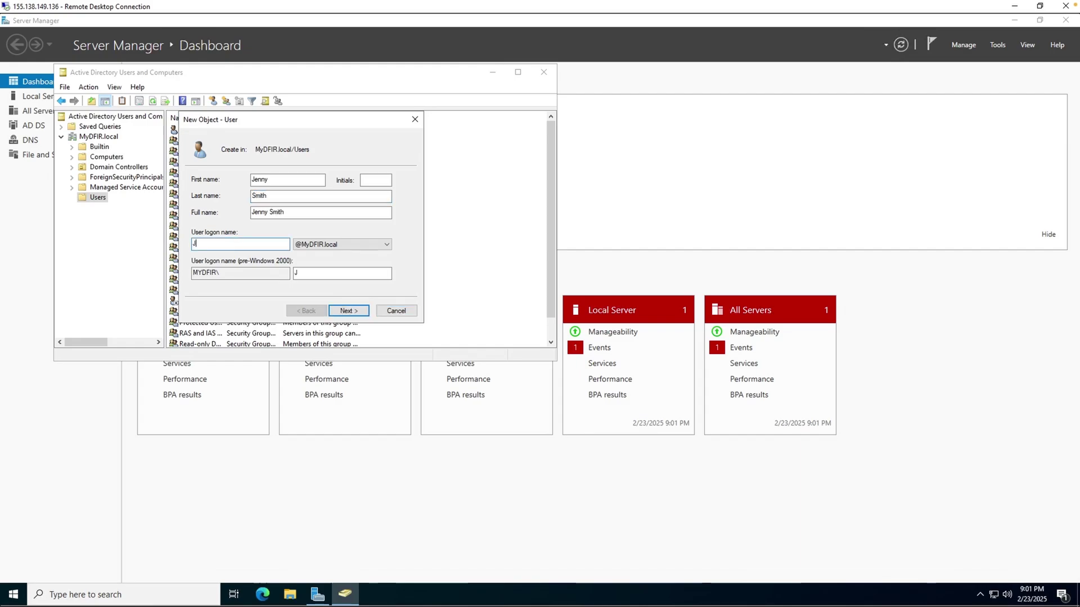
pyautogui.write('smith')
pyautogui.press('Return')
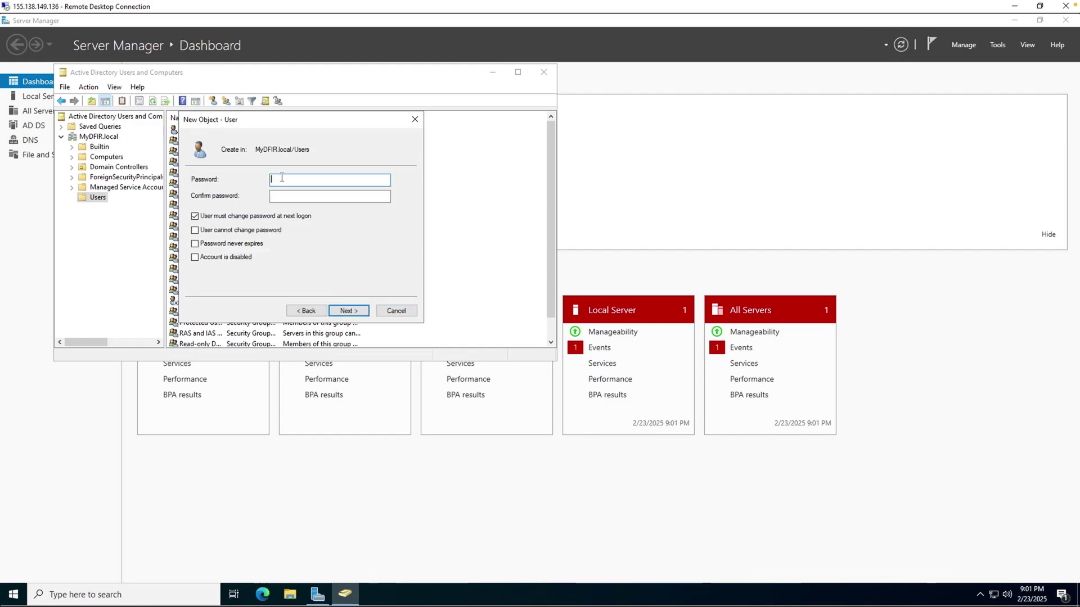
# Set the user's password to never expire with no change at next logon, and finish
pyautogui.write('**********')
pyautogui.click(329, 196)
pyautogui.write('**********')
pyautogui.click(217, 219)
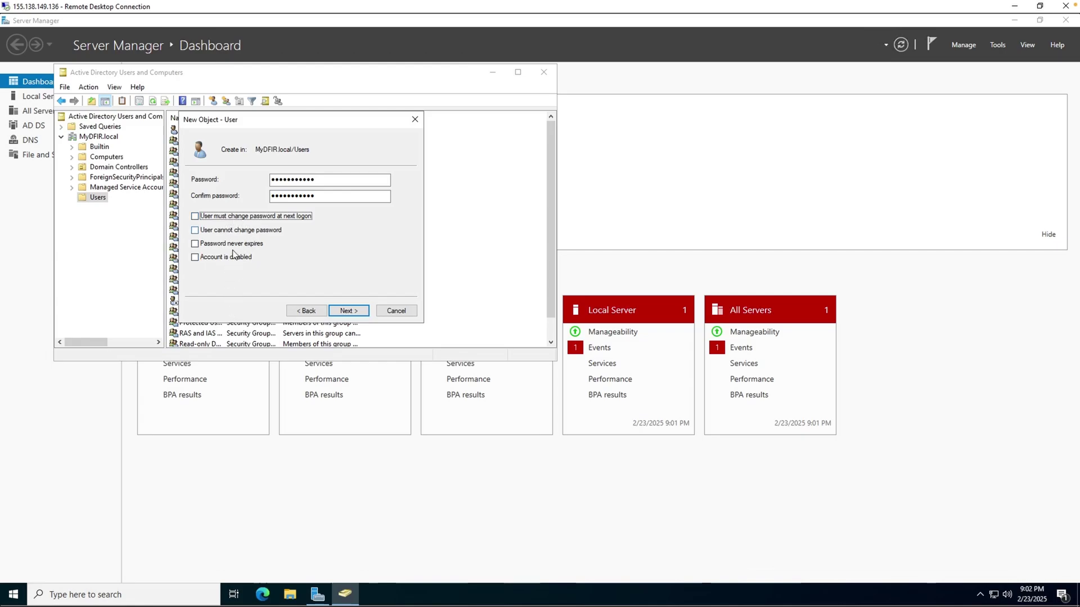
pyautogui.click(213, 244)
pyautogui.click(353, 313)
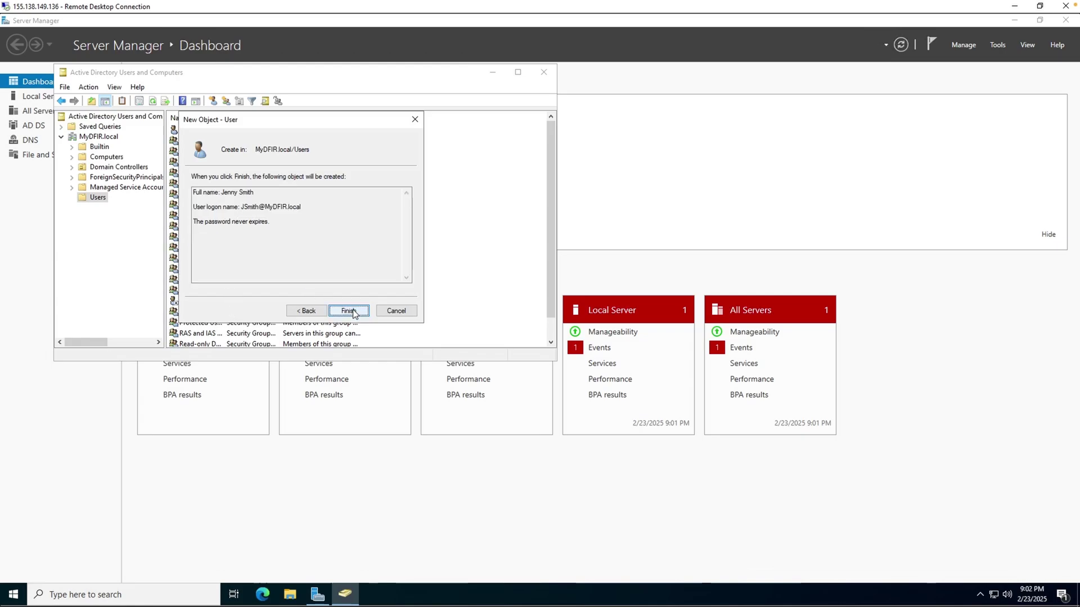
pyautogui.click(353, 313)
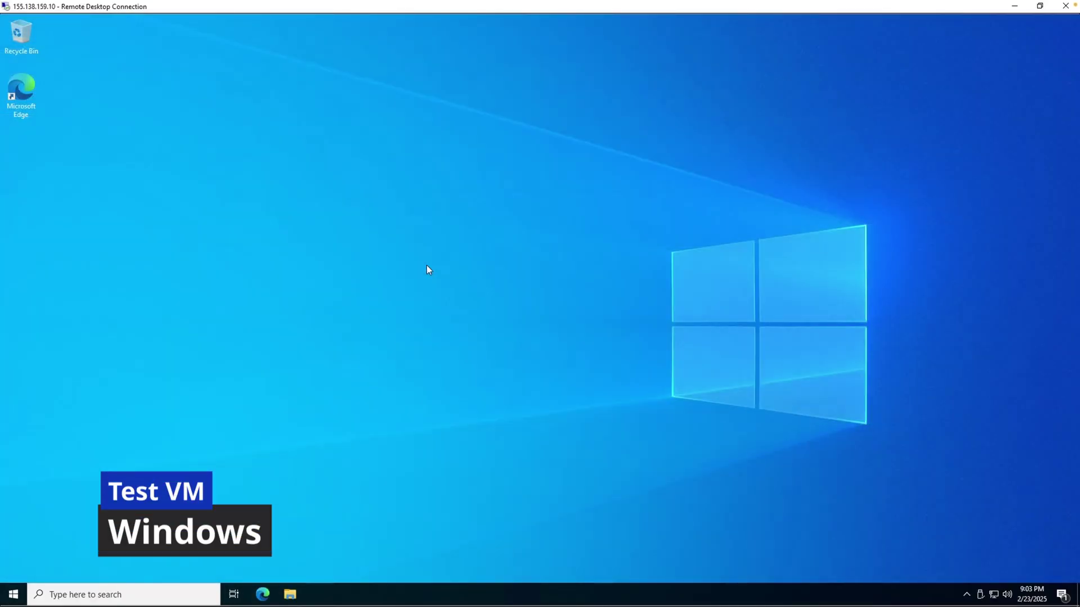
# Open This PC's Properties, then the Computer Name/Domain Changes dialog, selecting the current name
pyautogui.click(19, 591)
pyautogui.write('this ')
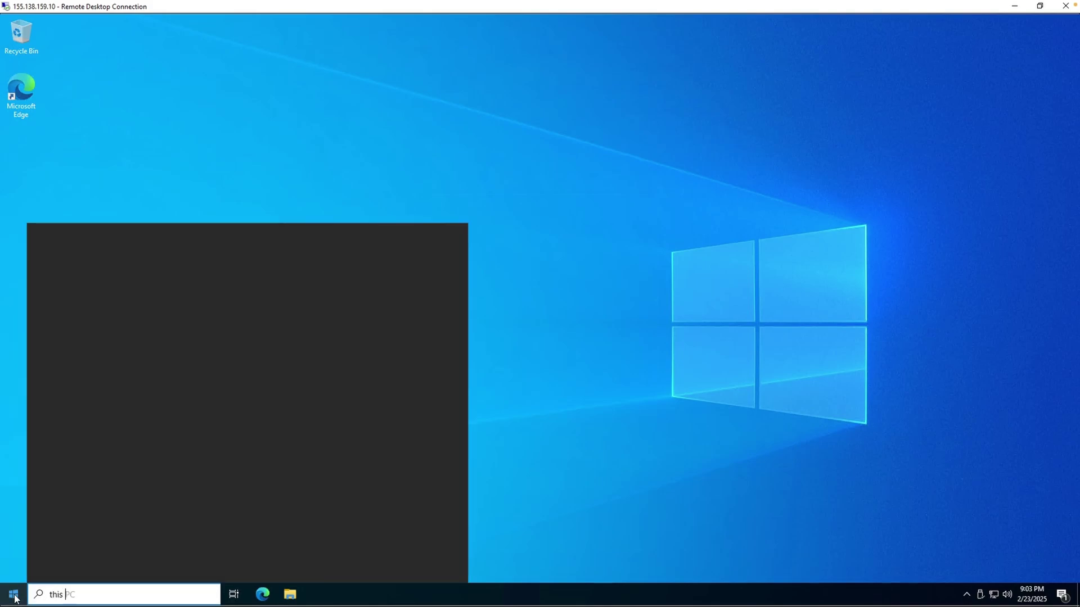
pyautogui.write('pc')
pyautogui.rightClick(186, 286)
pyautogui.click(264, 388)
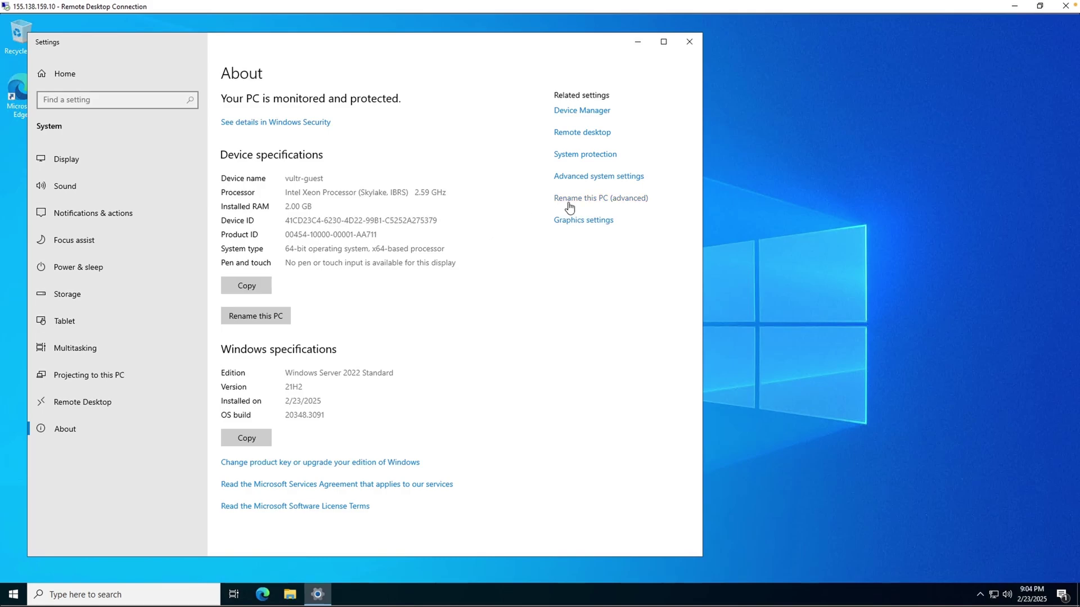
pyautogui.click(588, 205)
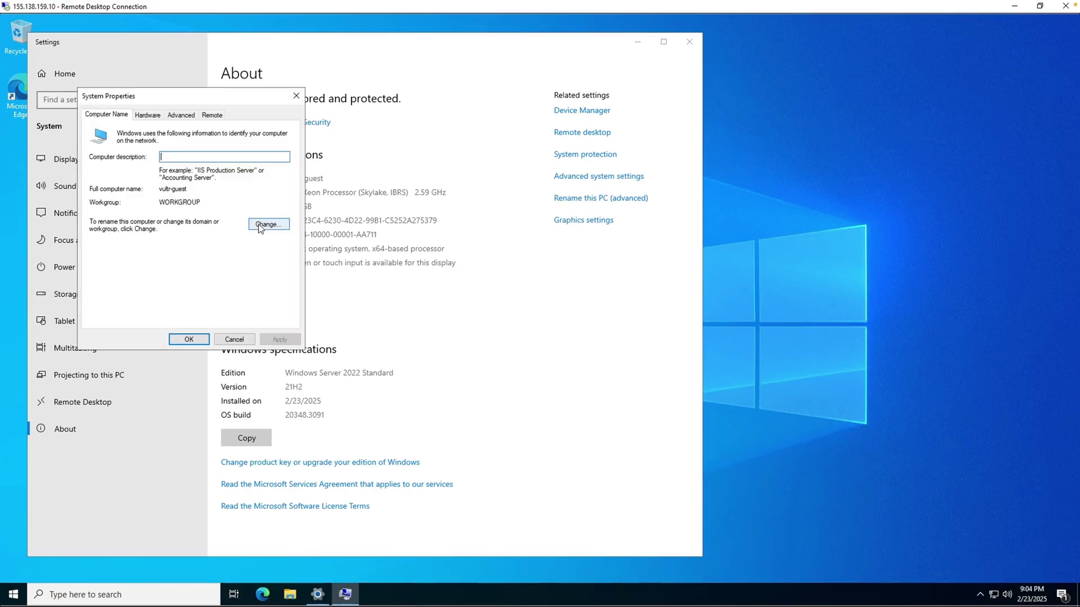
pyautogui.click(260, 227)
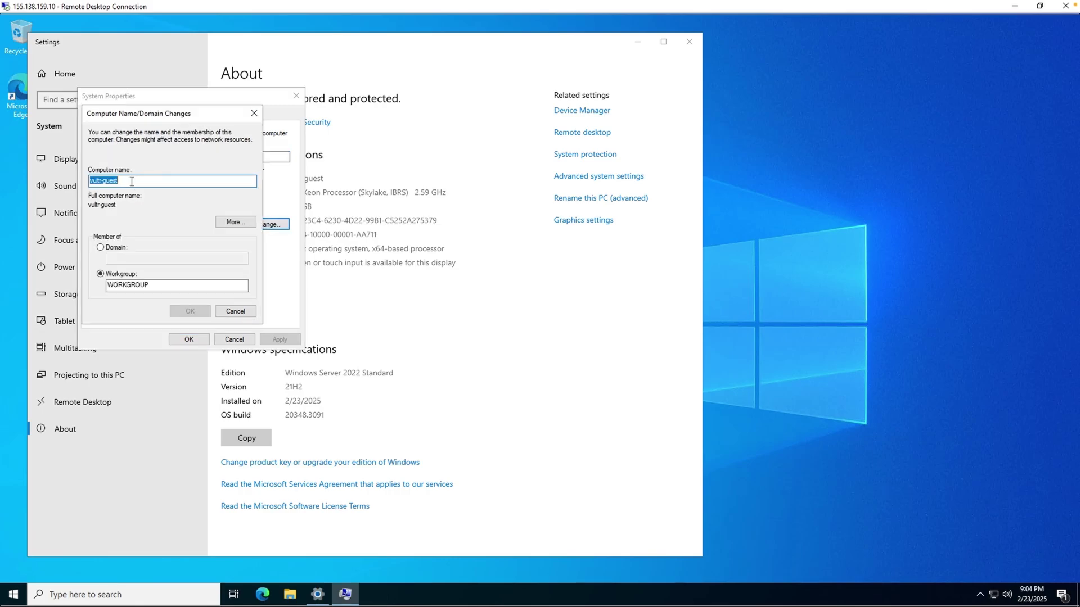
pyautogui.click(132, 181)
pyautogui.hotkey('ctrl', 'a')
# Choose Domain membership with MYDFIR and submit Administrator credentials using the copied server password
pyautogui.click(104, 251)
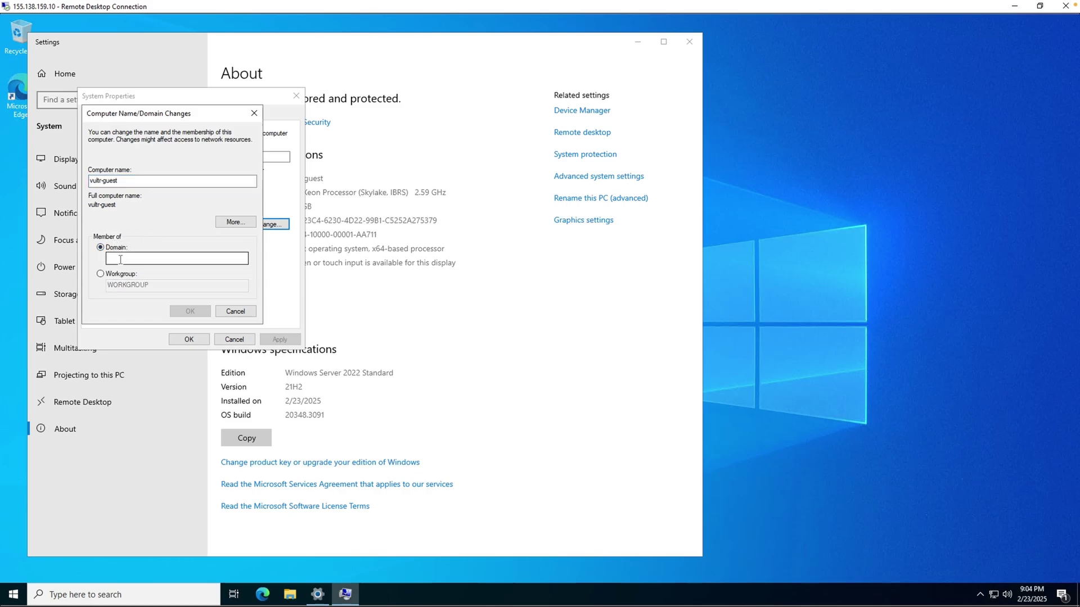
pyautogui.write('MYDFIR')
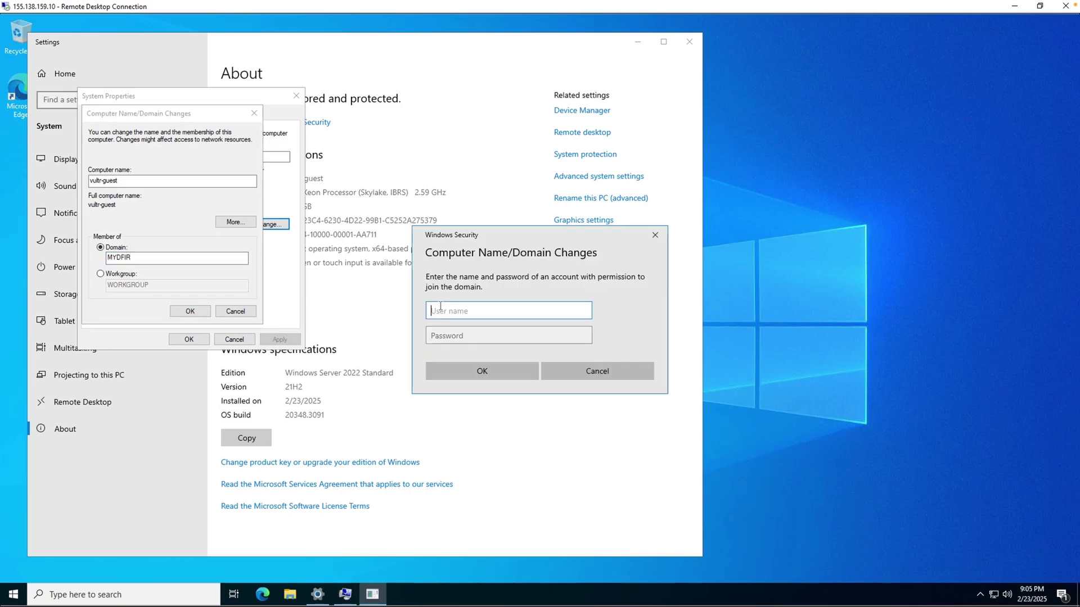
pyautogui.write('Administrator')
pyautogui.press('Tab')
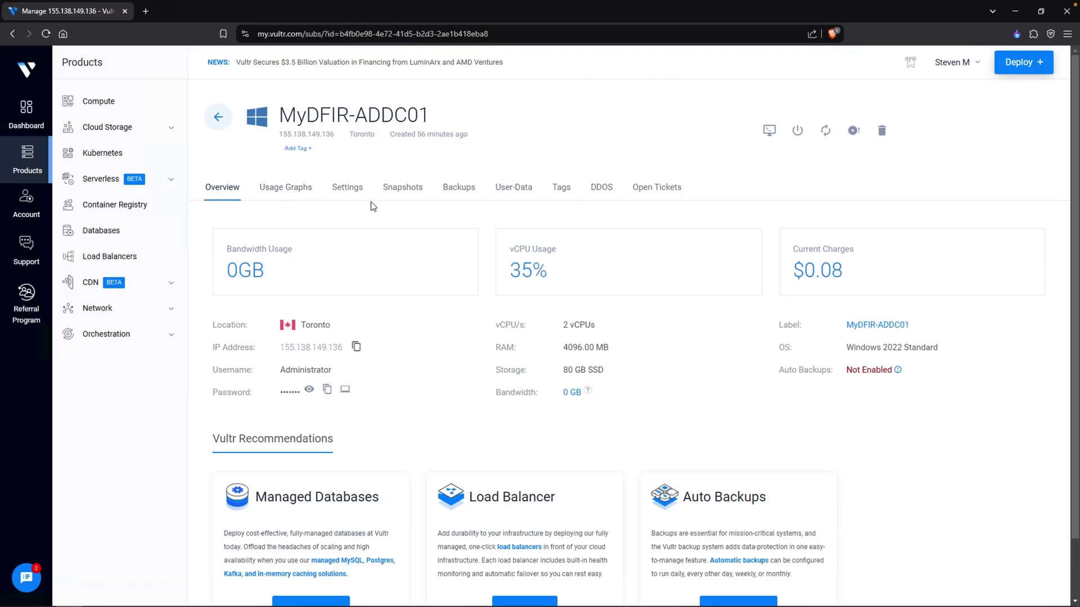
pyautogui.click(327, 391)
pyautogui.hotkey('alt', 'Tab')
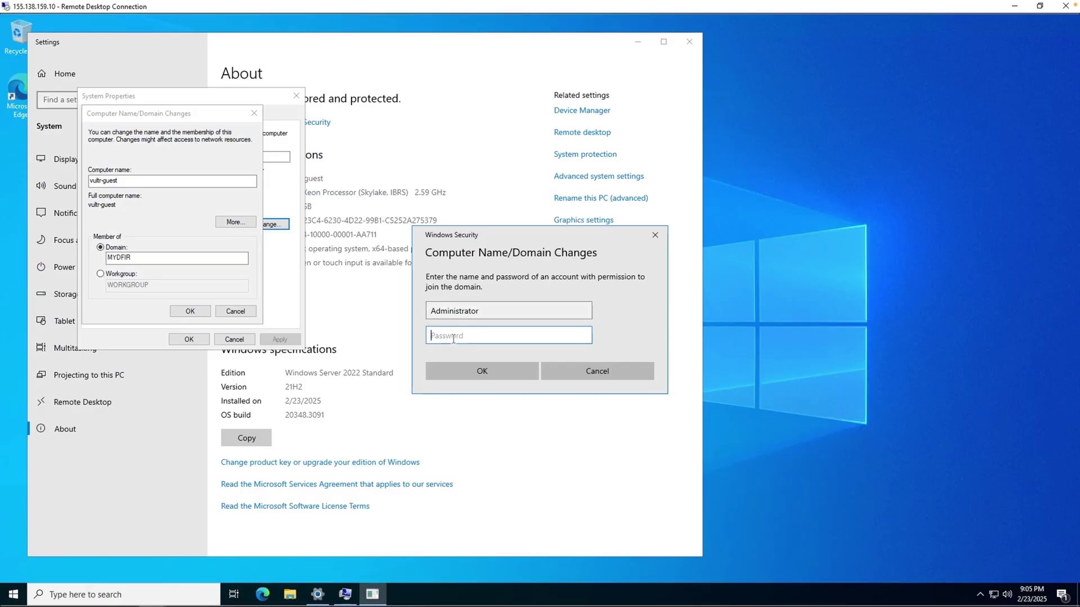
pyautogui.hotkey('ctrl', 'v')
pyautogui.click(470, 365)
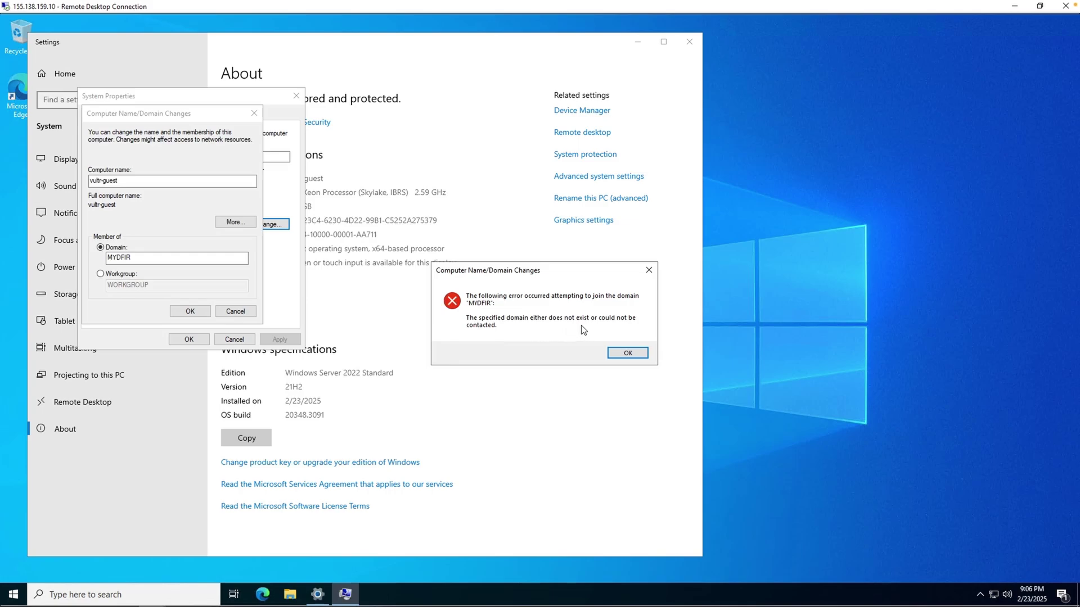
# Dismiss the domain-unreachable error and cancel the change, keeping the VM in WORKGROUP
pyautogui.press('Return')
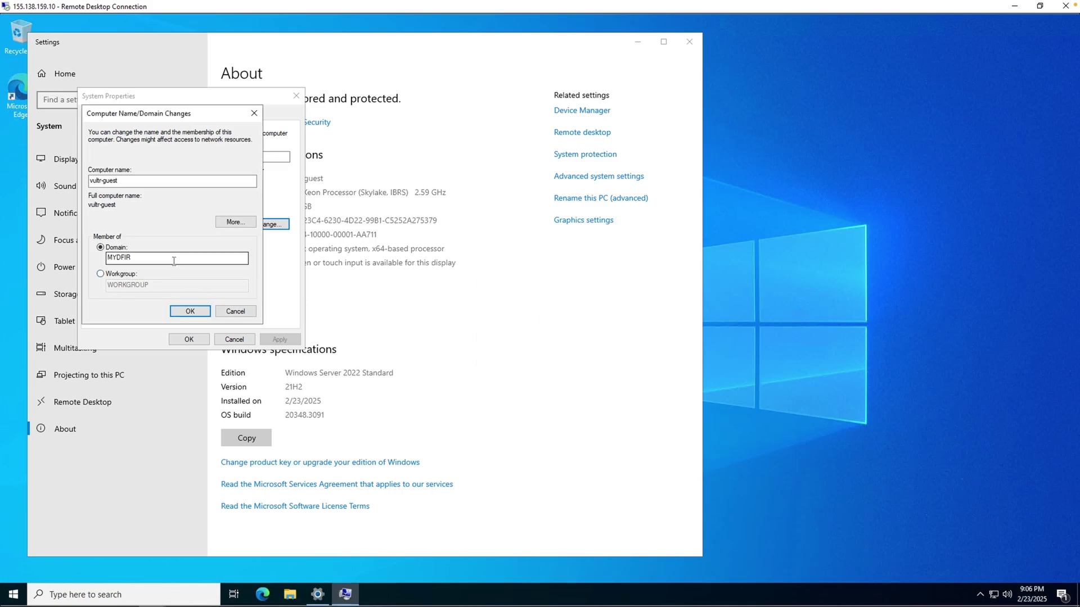
pyautogui.click(147, 258)
pyautogui.moveTo(133, 257); pyautogui.dragTo(98, 257)
pyautogui.click(235, 311)
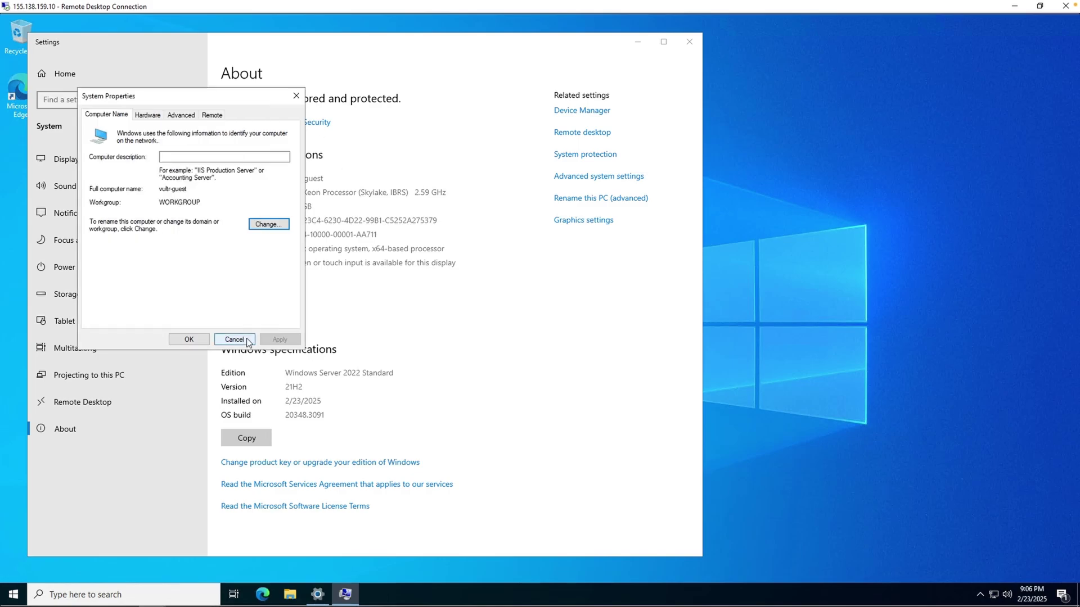
# Open Ethernet Instance 0 2's IPv4 properties and set the preferred DNS server to 10.22.96.4
pyautogui.rightClick(995, 595)
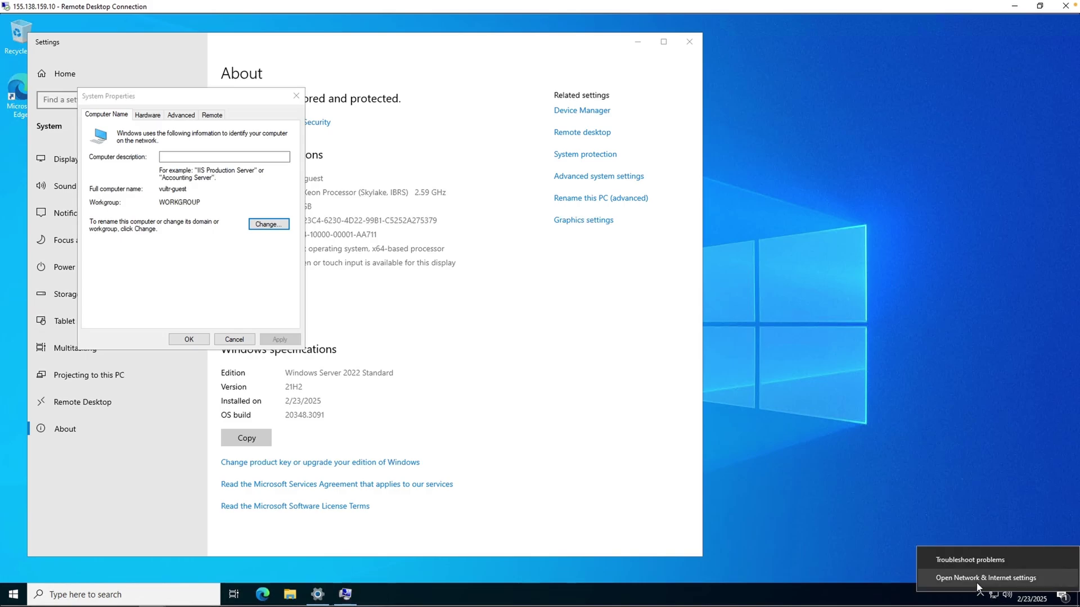
pyautogui.click(976, 582)
pyautogui.click(378, 326)
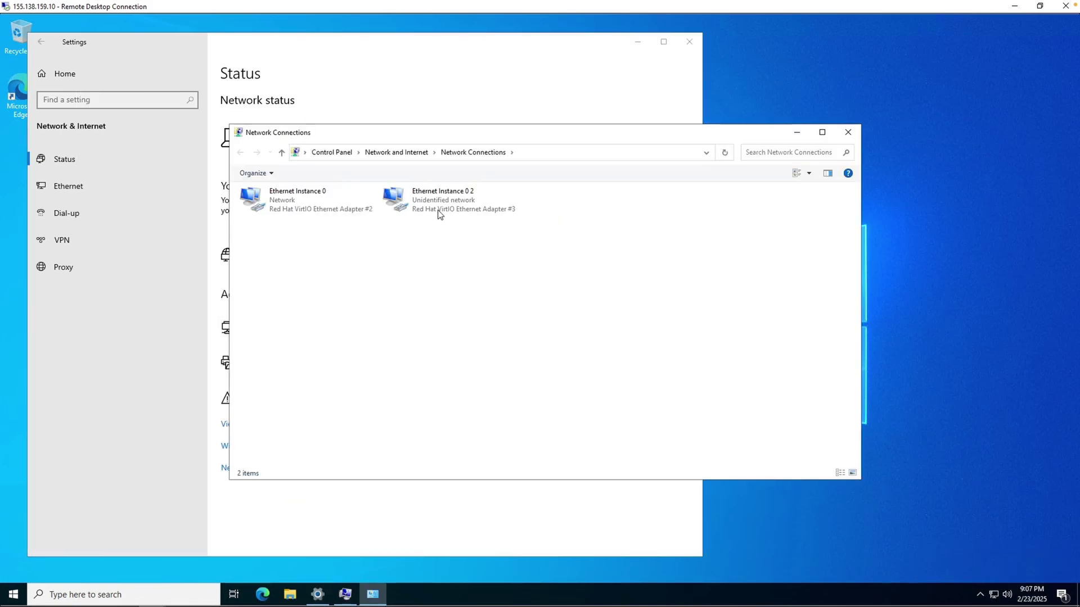
pyautogui.click(441, 212)
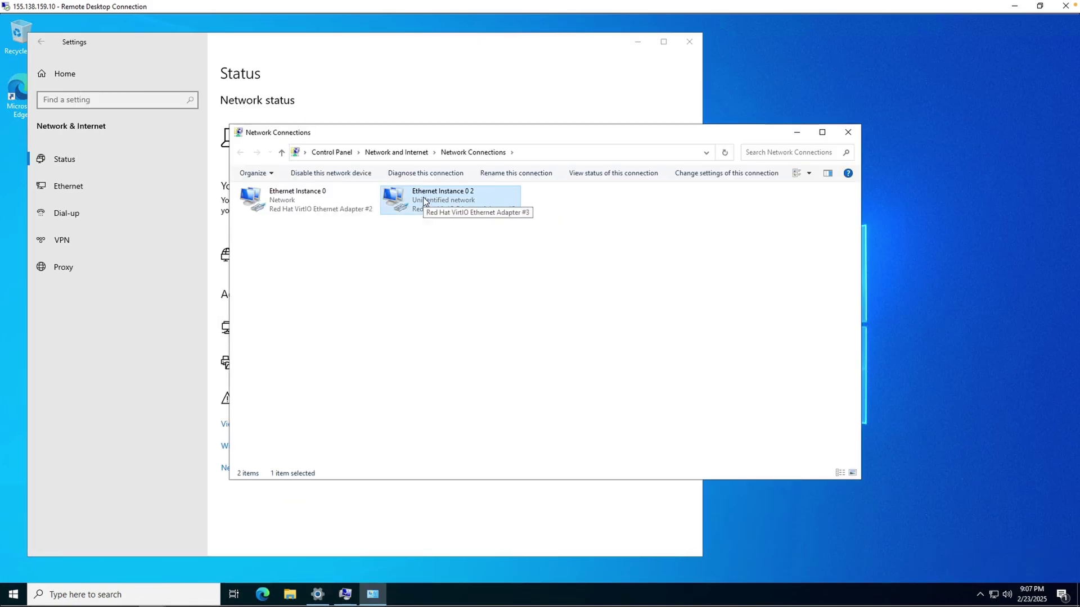
pyautogui.doubleClick(463, 198)
pyautogui.click(296, 302)
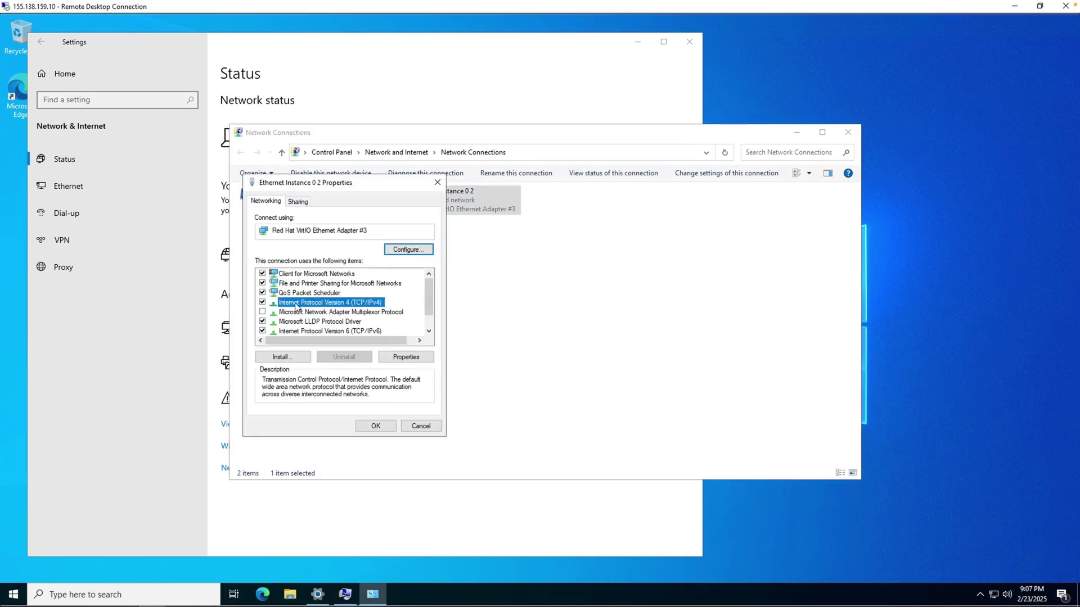
pyautogui.doubleClick(337, 304)
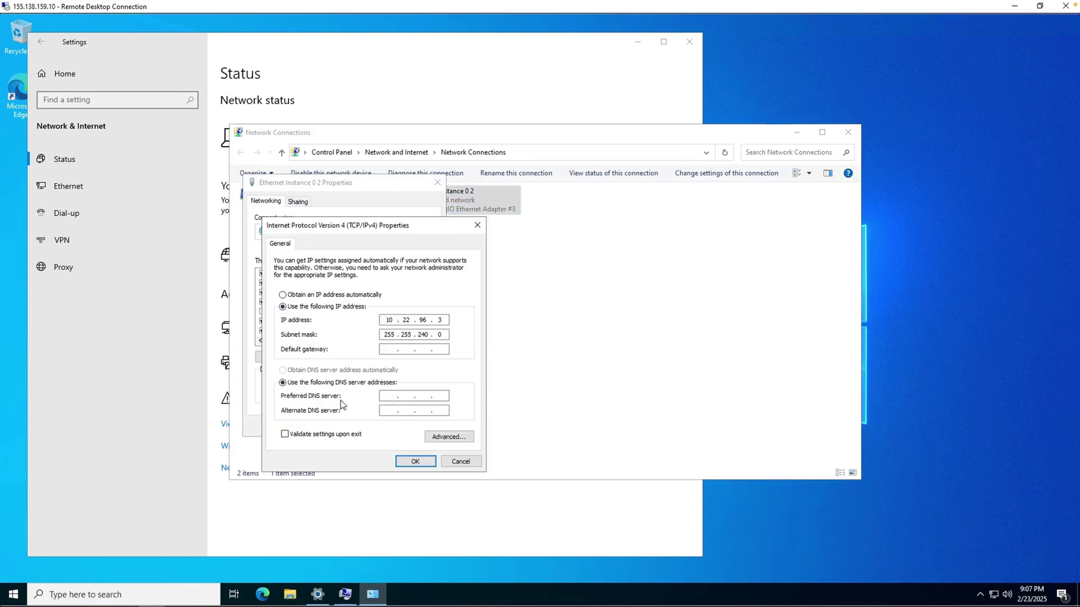
pyautogui.click(390, 397)
pyautogui.write('10.')
pyautogui.click(416, 461)
# Close the adapter properties, then join the VM to domain MYDFIR with the Administrator account's credentials
pyautogui.click(396, 428)
pyautogui.click(537, 495)
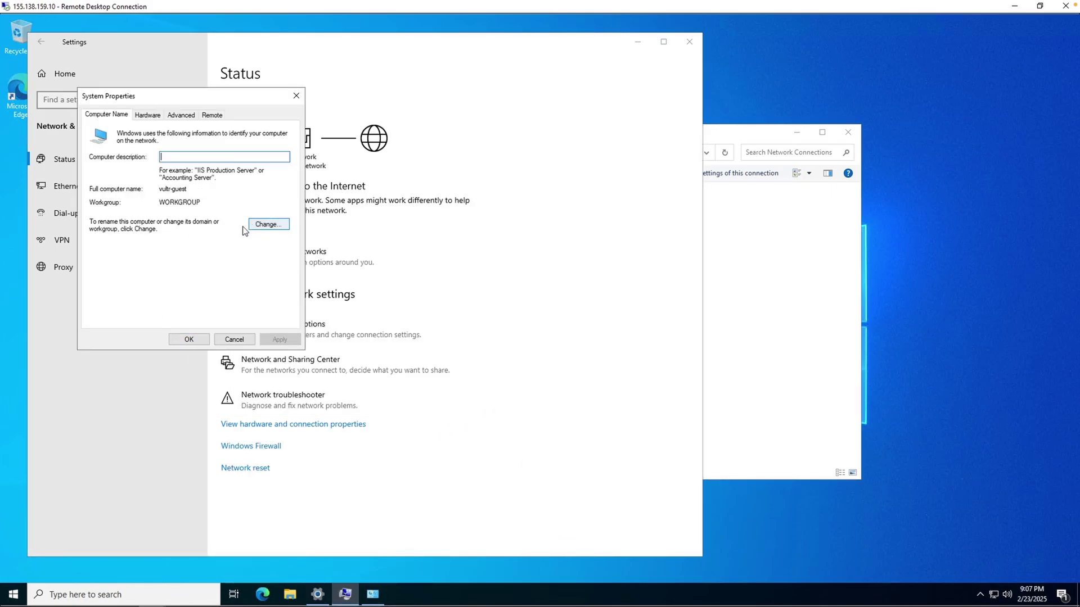
pyautogui.click(261, 225)
pyautogui.click(131, 259)
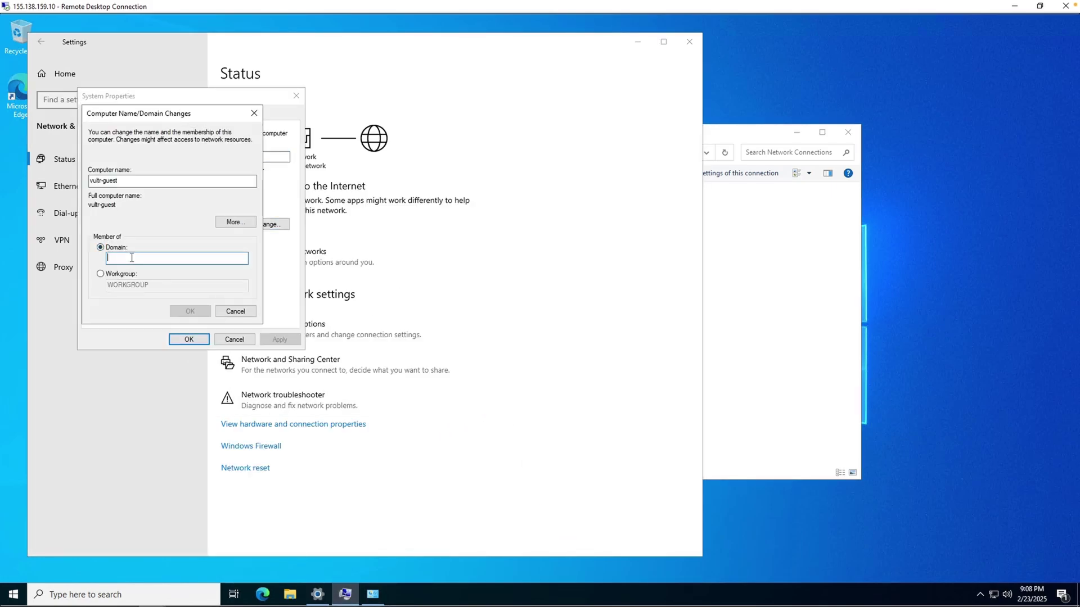
pyautogui.write('MYDFIR')
pyautogui.press('Return')
pyautogui.write('Administrator')
pyautogui.press('Tab')
pyautogui.write('P@ssword123!')
pyautogui.click(491, 368)
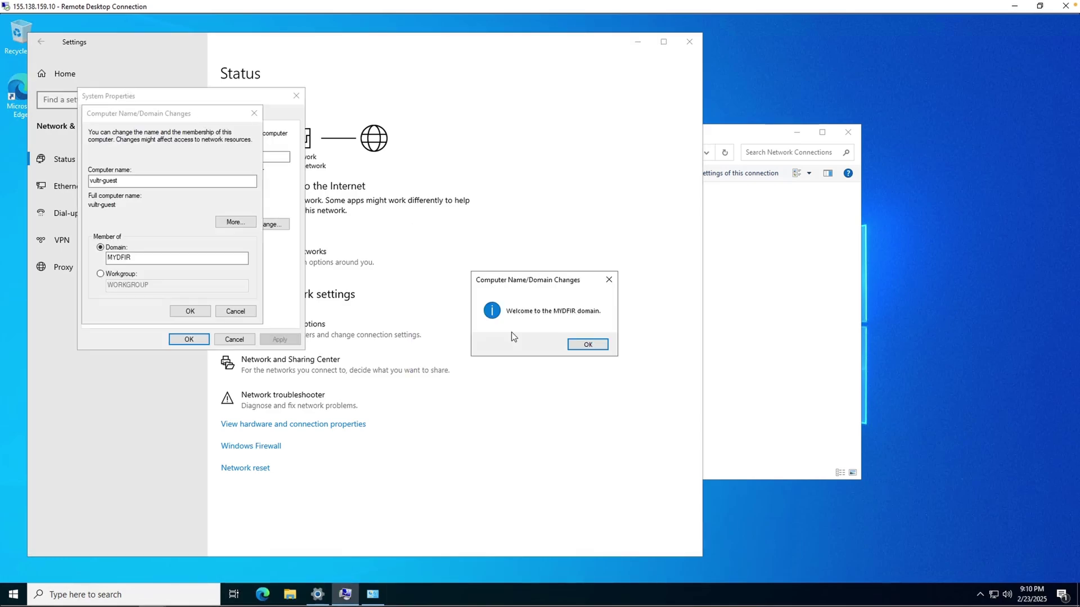
# Acknowledge the MYDFIR welcome and restart notices, then close System Properties
pyautogui.click(588, 344)
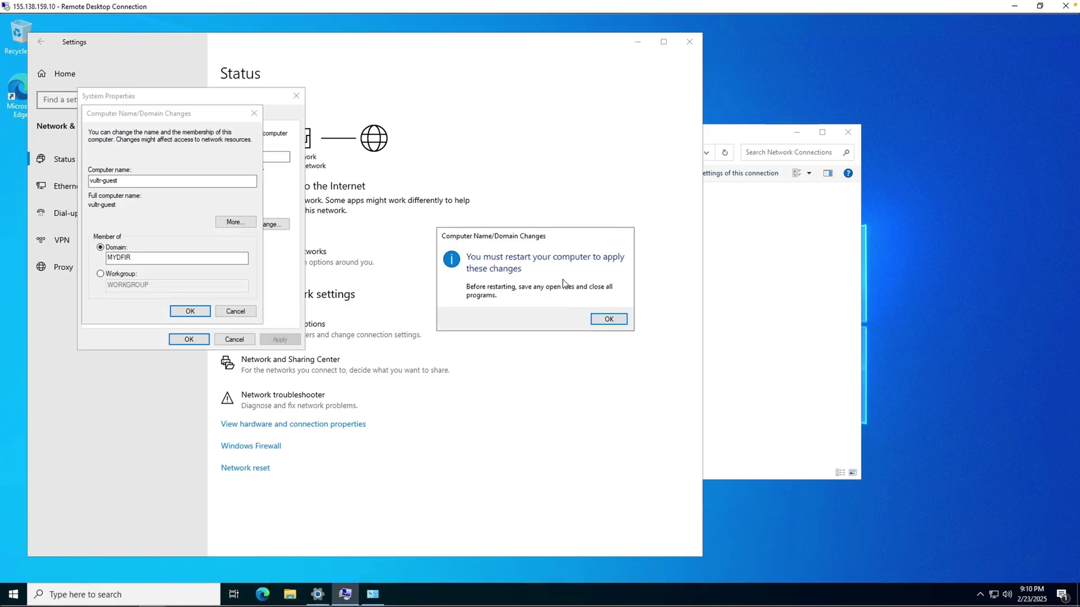
pyautogui.click(608, 318)
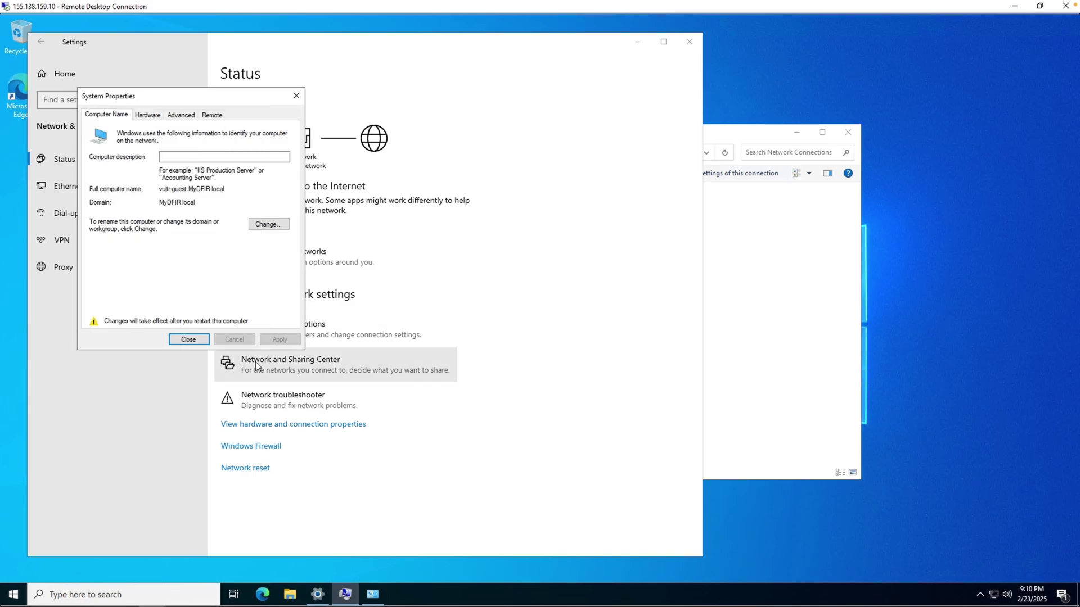
pyautogui.click(194, 339)
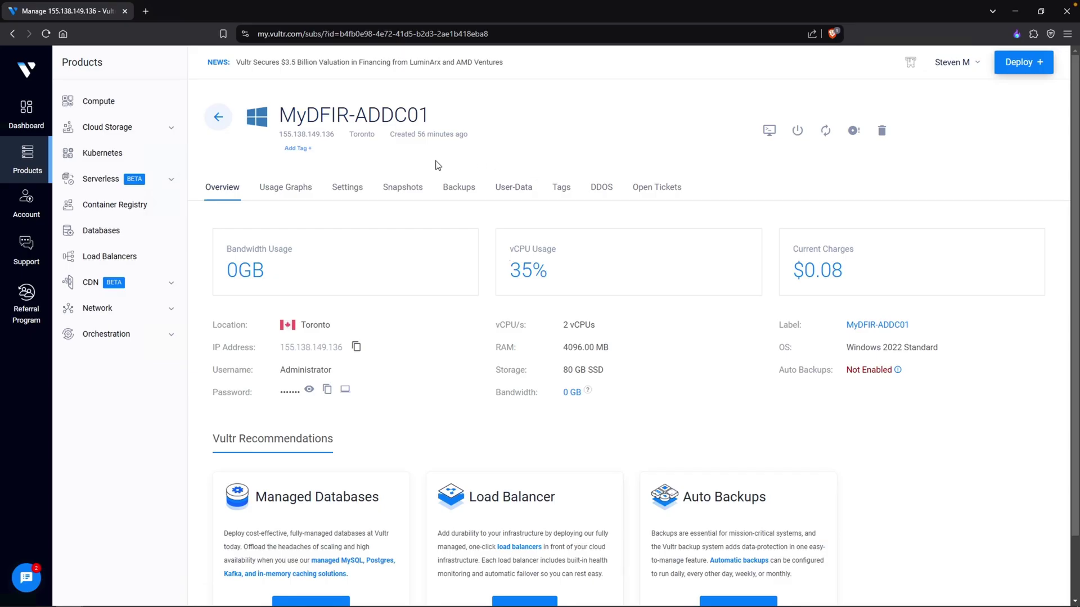
# Open the 155.138.159.10 instance's console in Vultr and send Ctrl+Alt+Del from the noVNC extra keys
pyautogui.click(218, 116)
pyautogui.click(277, 177)
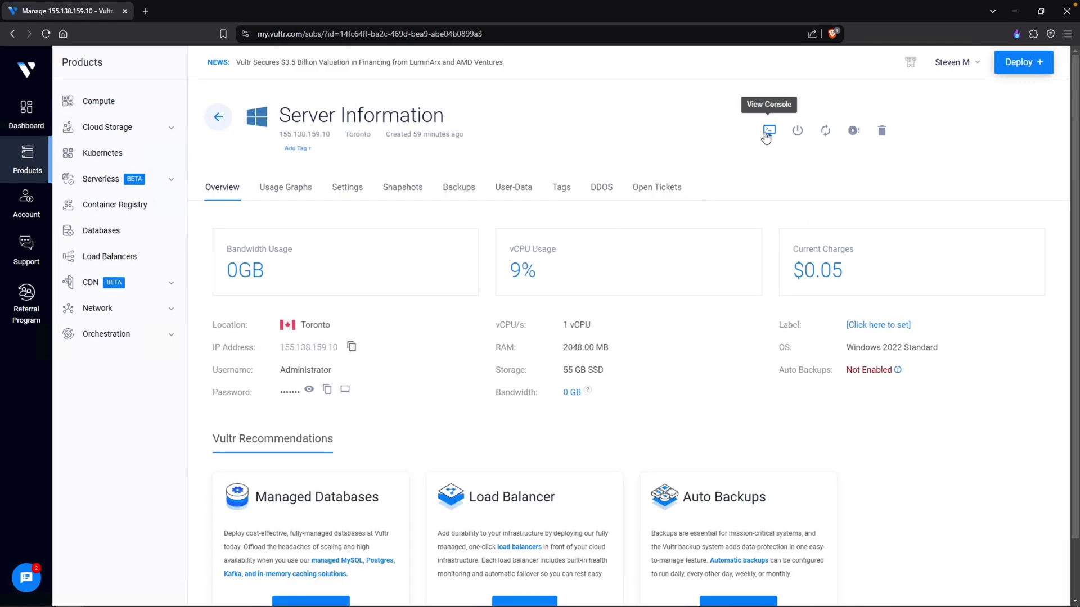
pyautogui.click(768, 132)
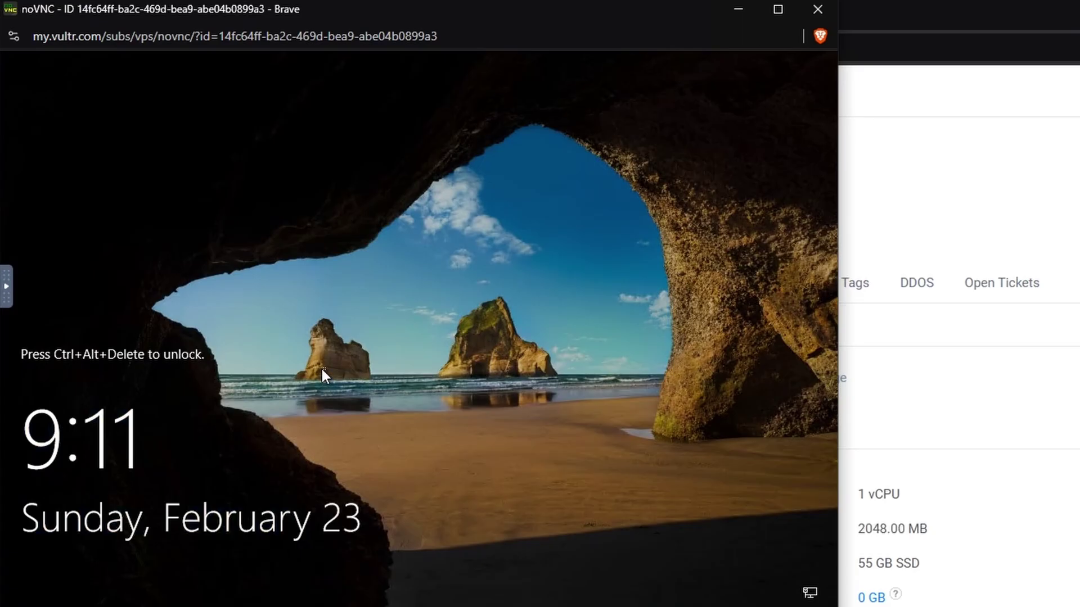
pyautogui.click(6, 286)
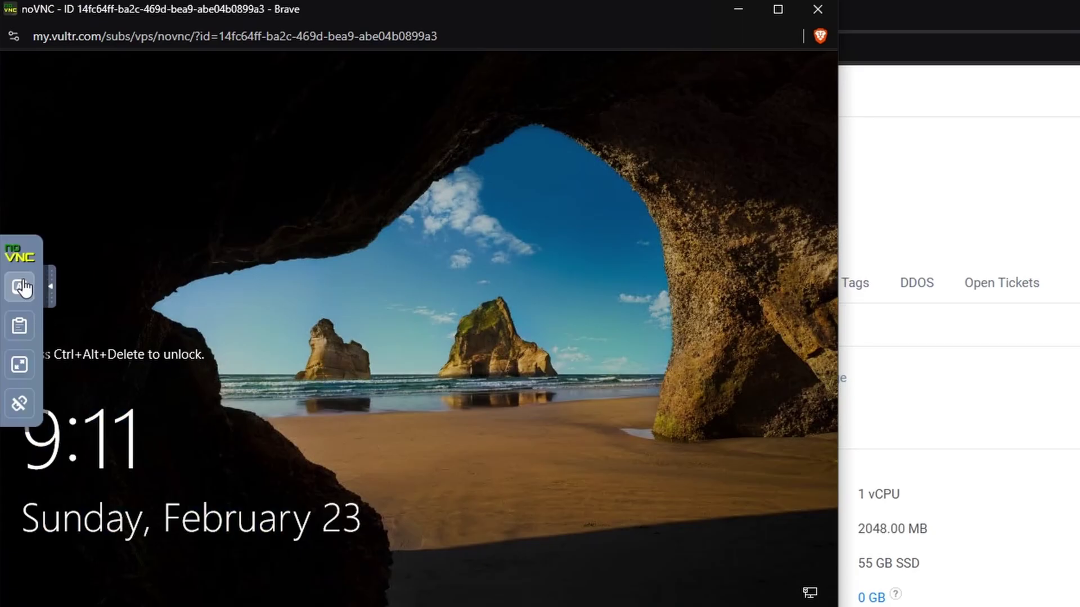
pyautogui.click(19, 286)
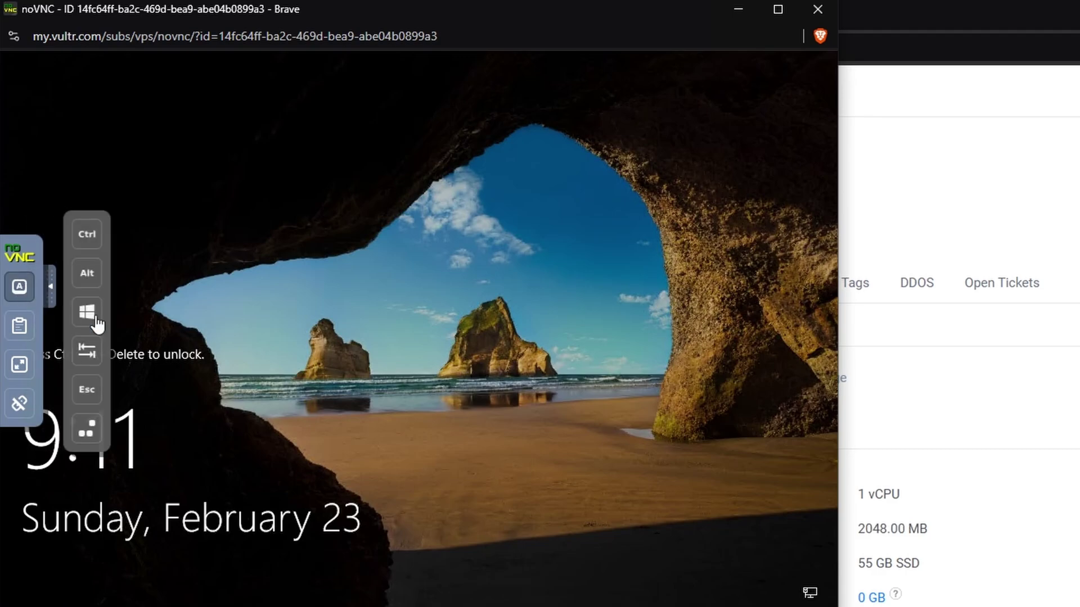
pyautogui.click(87, 429)
# Sign in via Other user with the new domain user's username and password
pyautogui.click(112, 562)
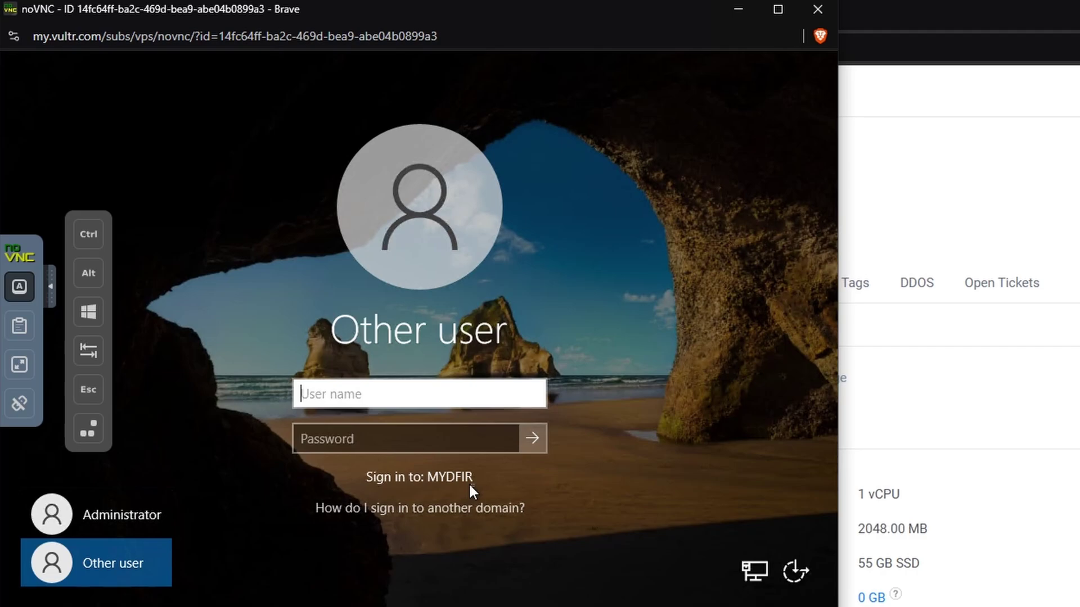
pyautogui.write('JSmith')
pyautogui.press('Tab')
pyautogui.write('Password1!')
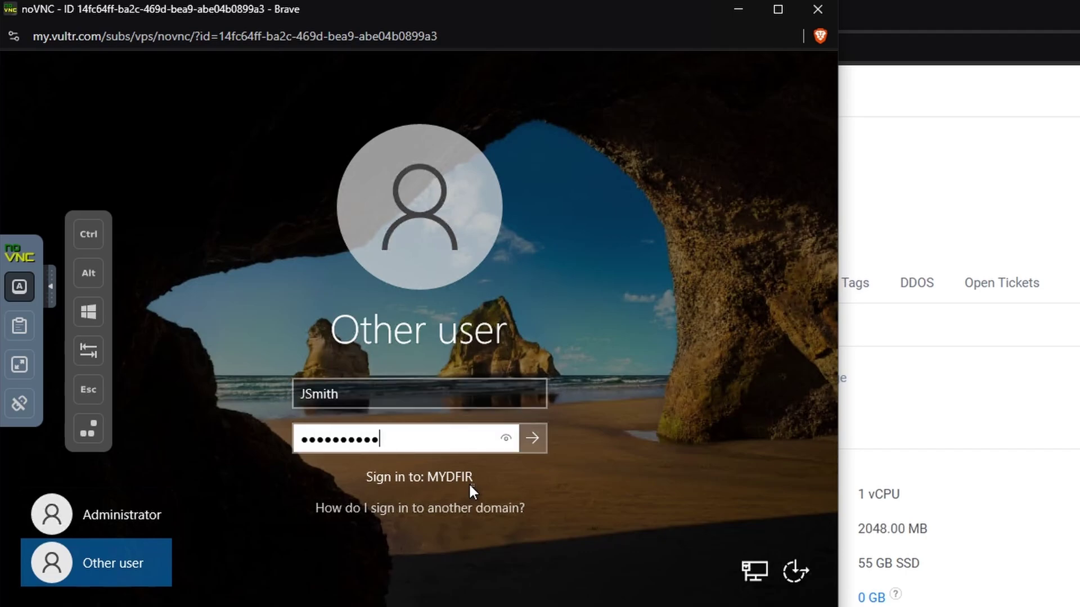
pyautogui.write('!')
pyautogui.press('Return')
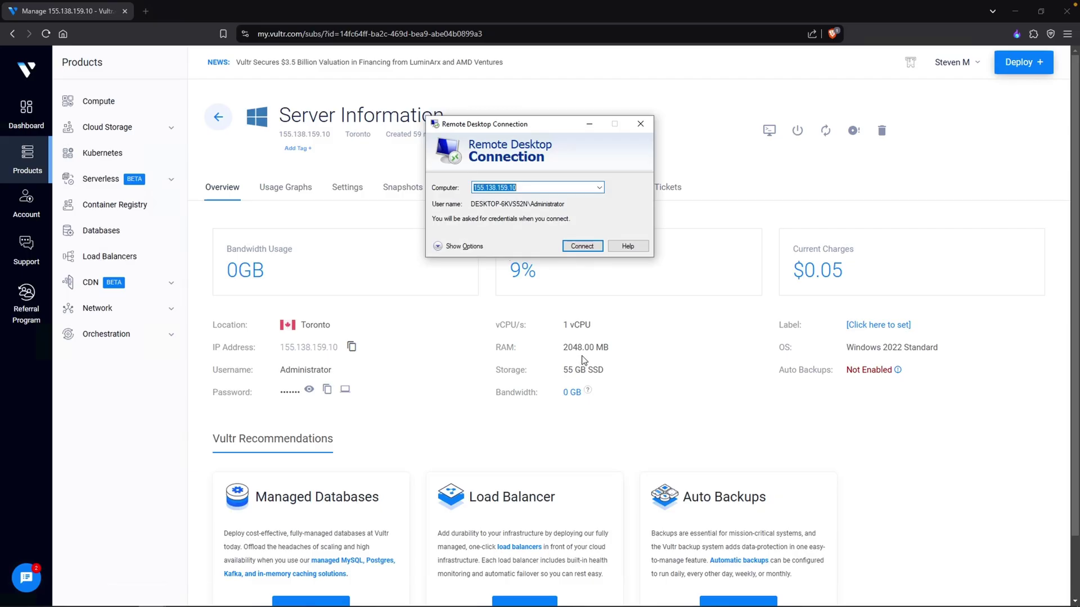
# Connect to 155.138.159.10 using a different account with the new user's plain username and password
pyautogui.press('End')
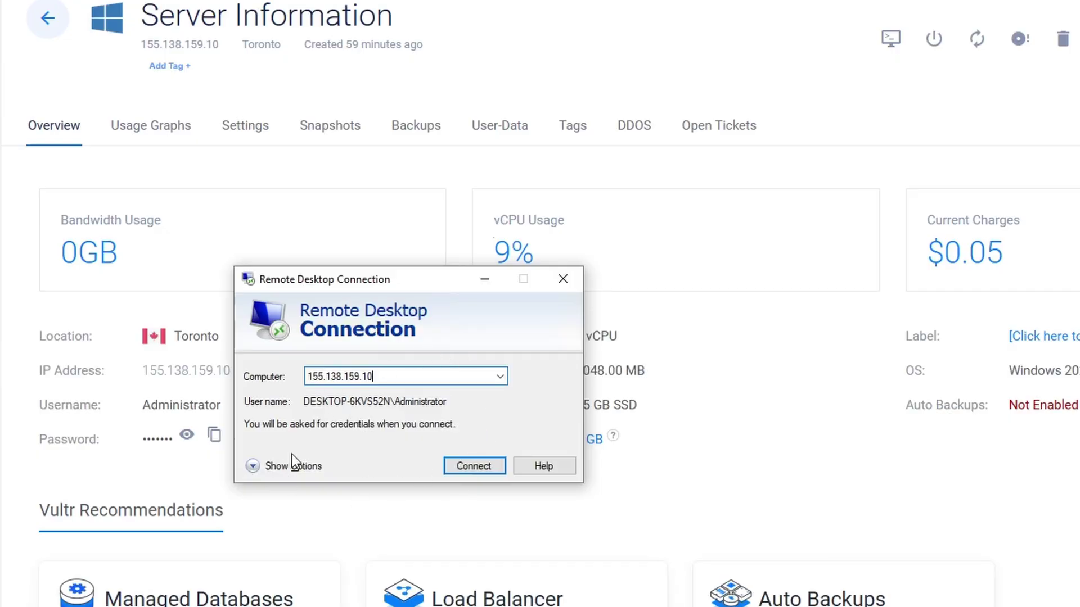
pyautogui.click(462, 467)
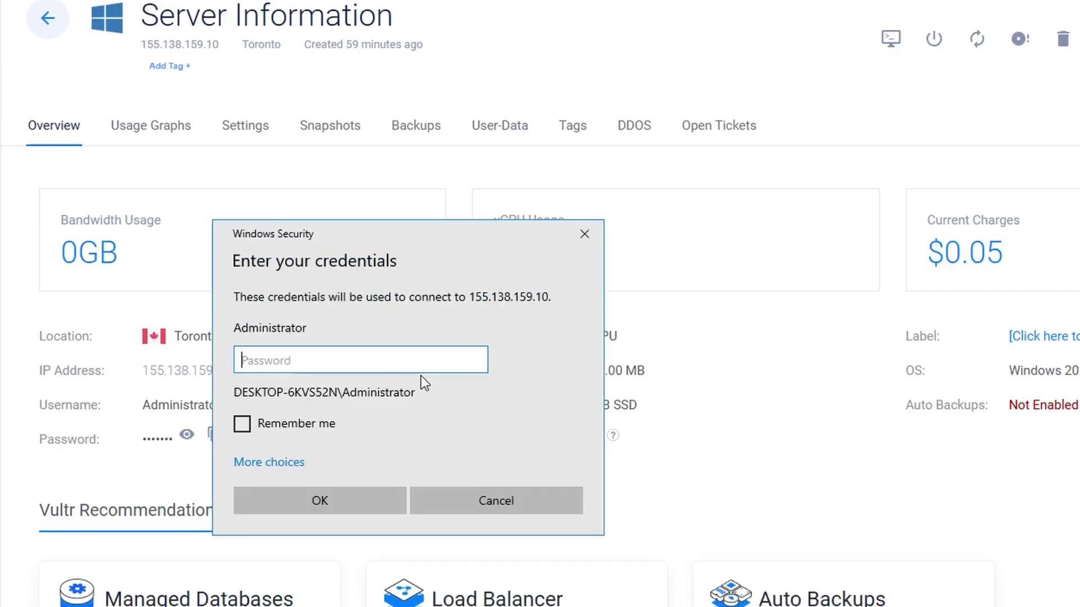
pyautogui.click(290, 462)
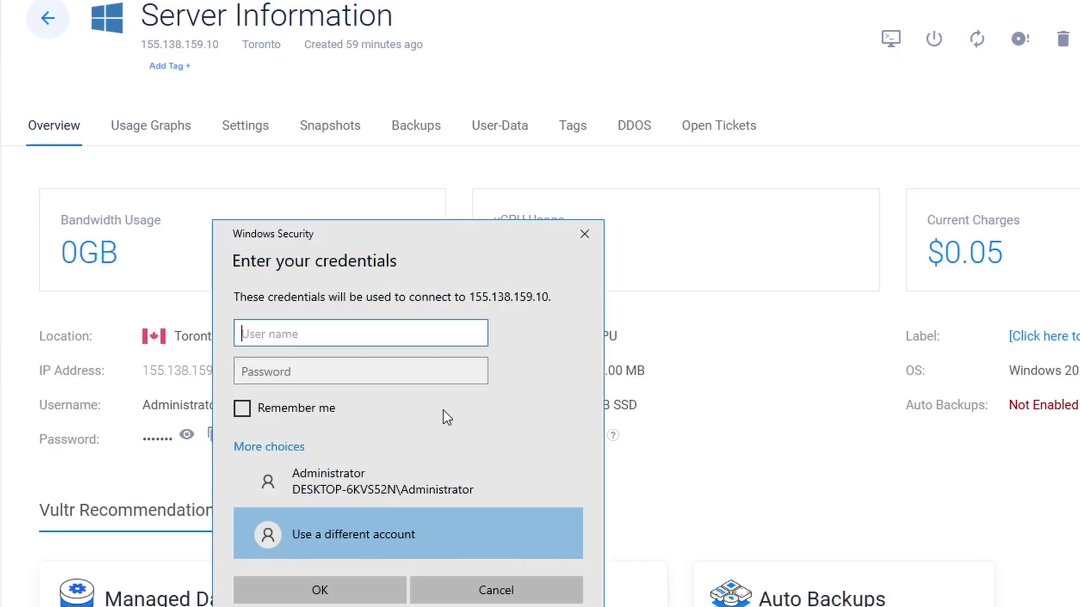
pyautogui.write('JSmith')
pyautogui.press('Tab')
pyautogui.write('•••••••••••')
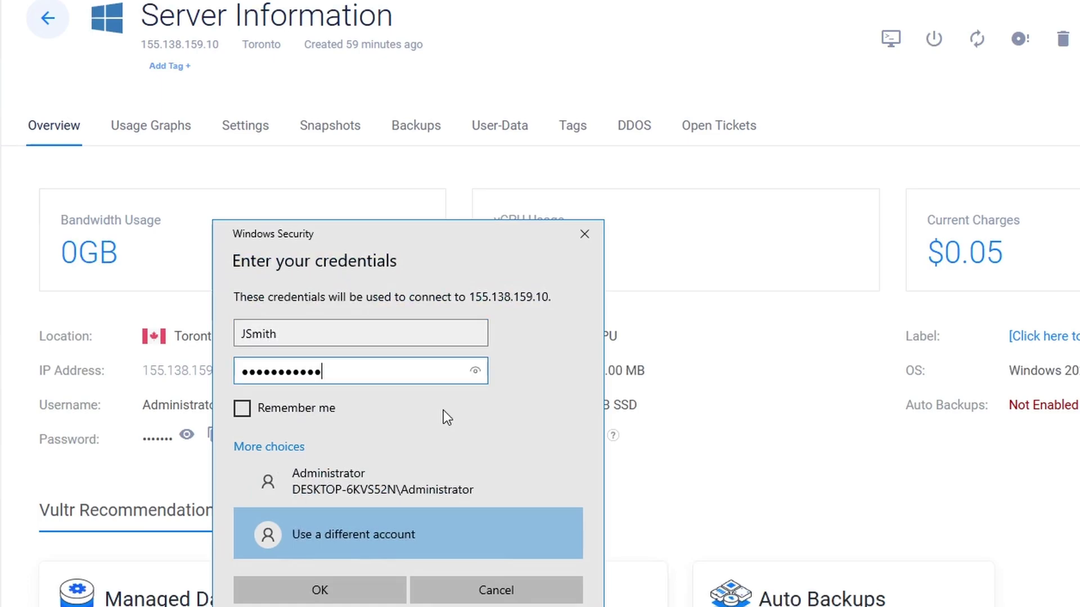
pyautogui.press('Return')
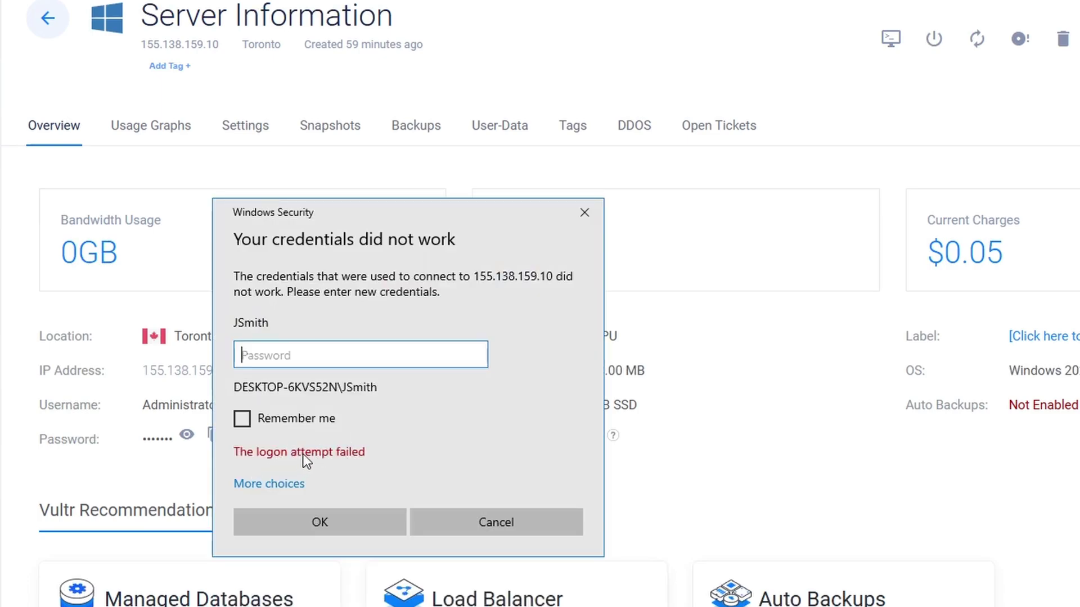
# After the failed logon, retry with a different account, prefixing the username with MYDFIR\
pyautogui.click(302, 483)
pyautogui.click(347, 571)
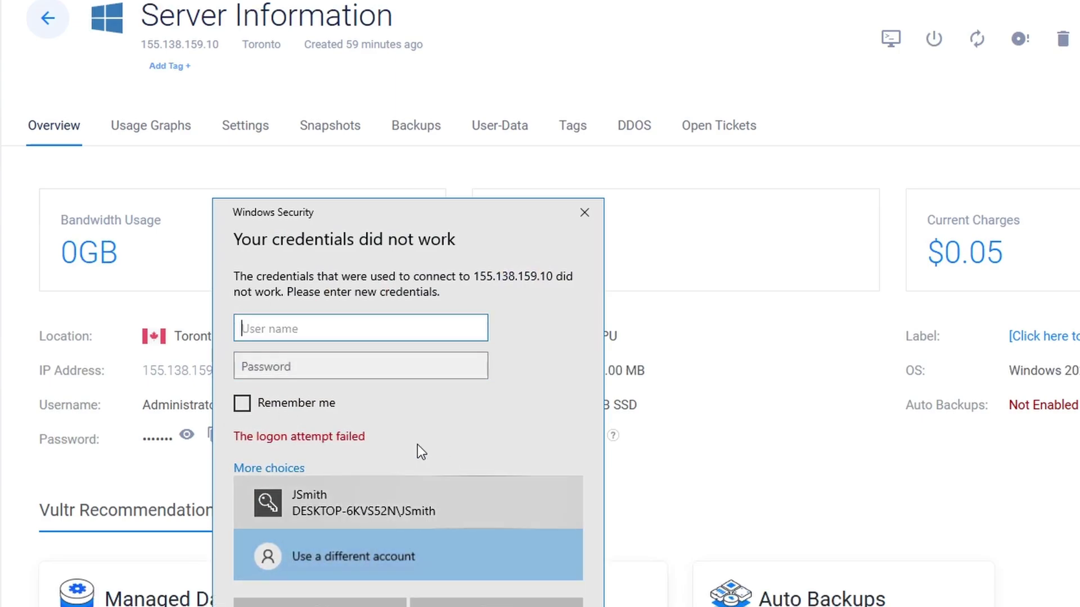
pyautogui.write('MYDFIR\\JSmit')
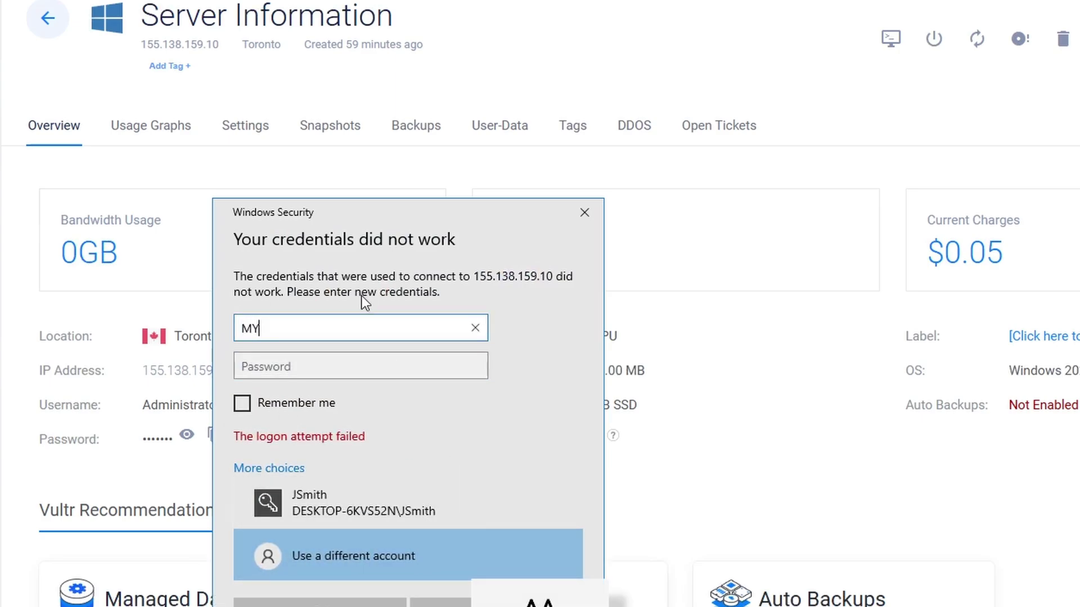
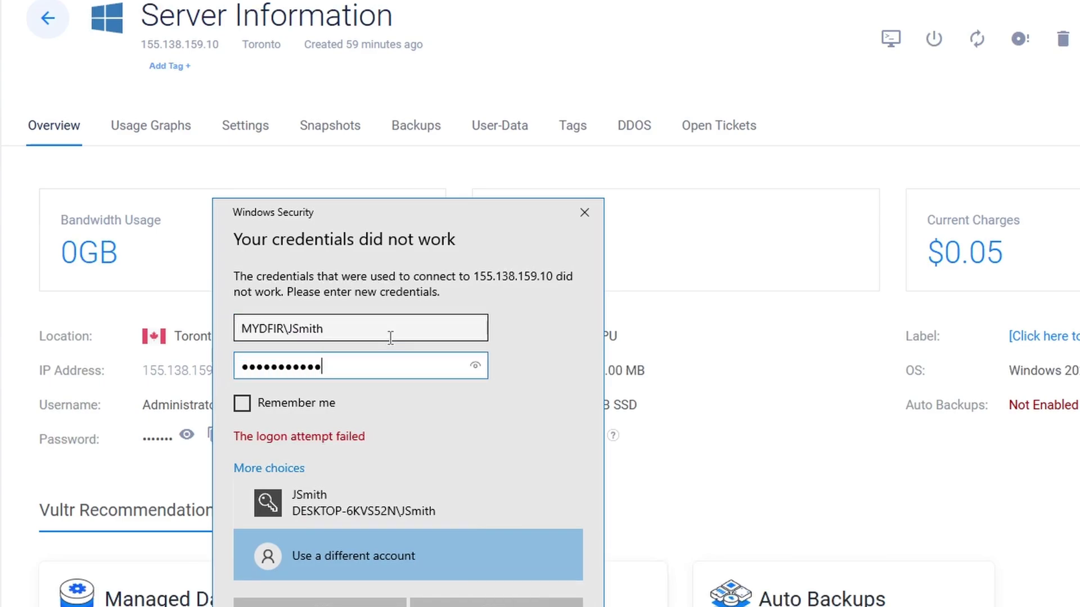
pyautogui.moveTo(289, 329); pyautogui.dragTo(232, 331)
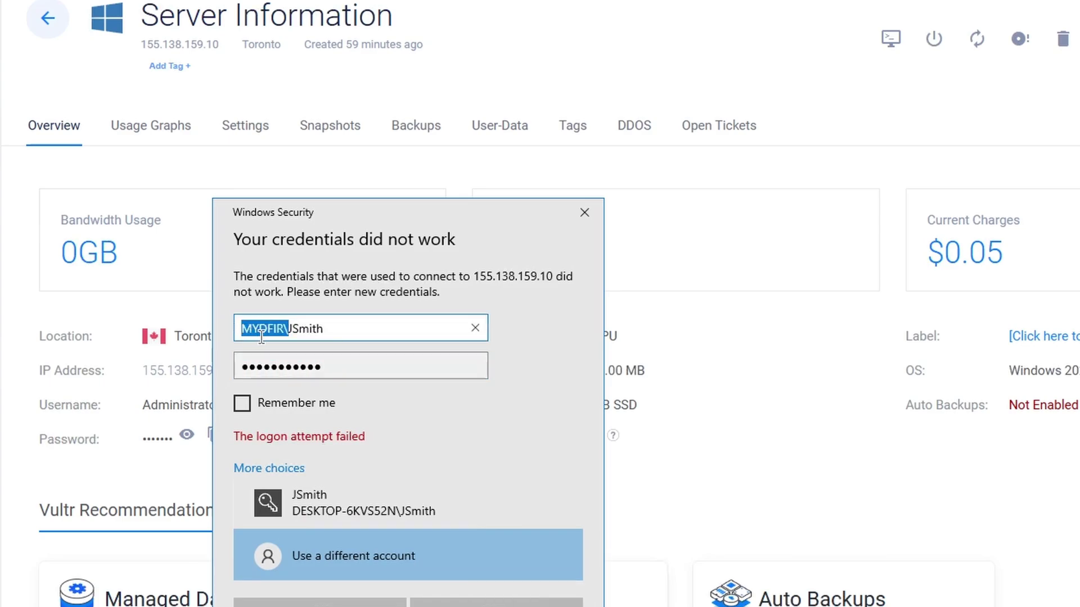
pyautogui.click(315, 336)
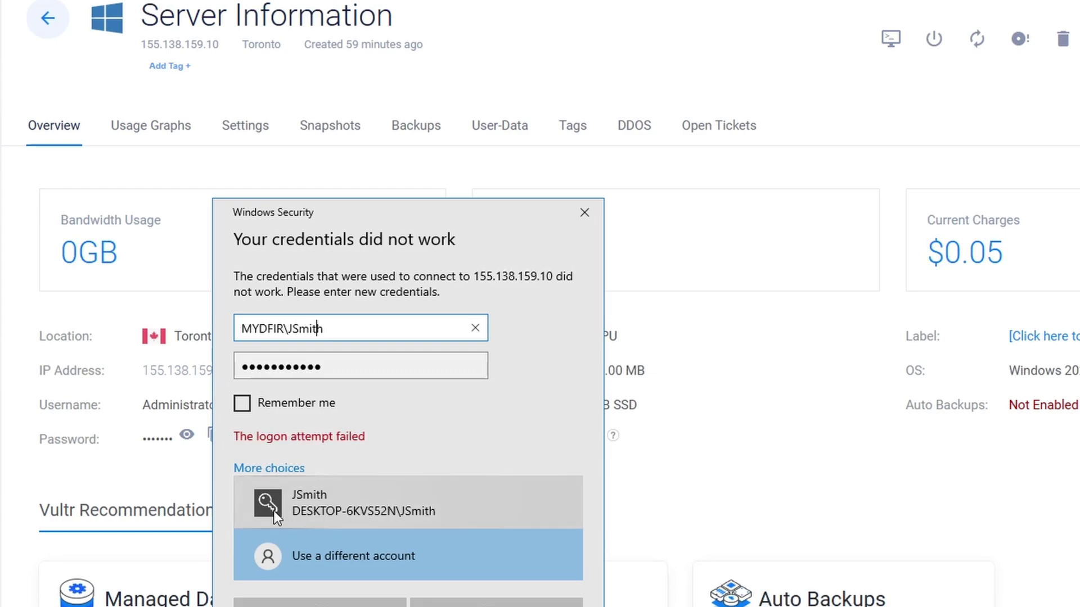
# Resubmit the domain user's credentials, accept the certificate, and dismiss the not-authorized error
pyautogui.click(319, 602)
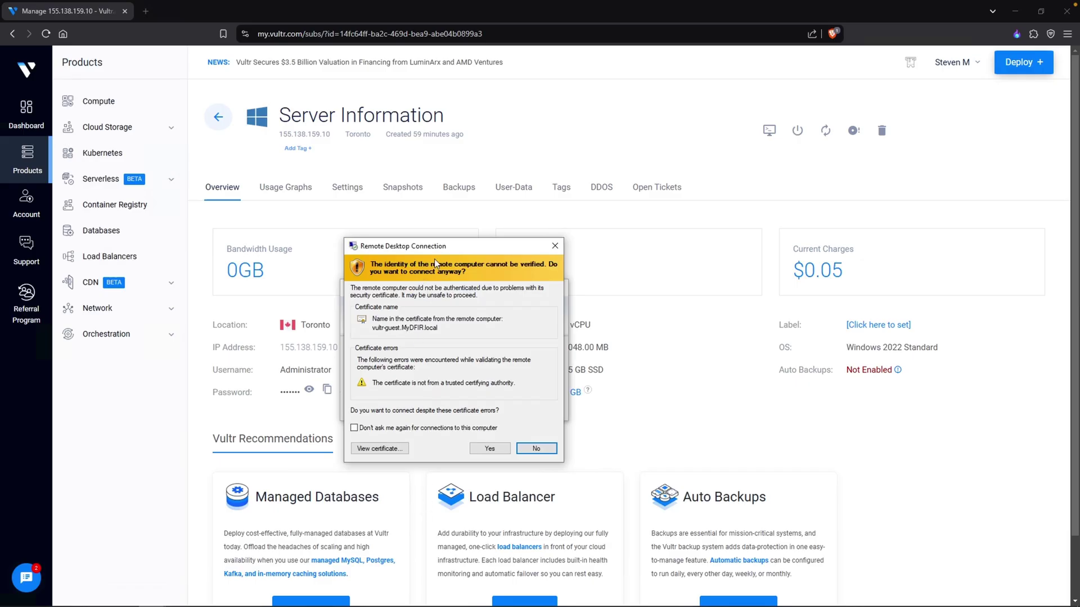
pyautogui.click(489, 448)
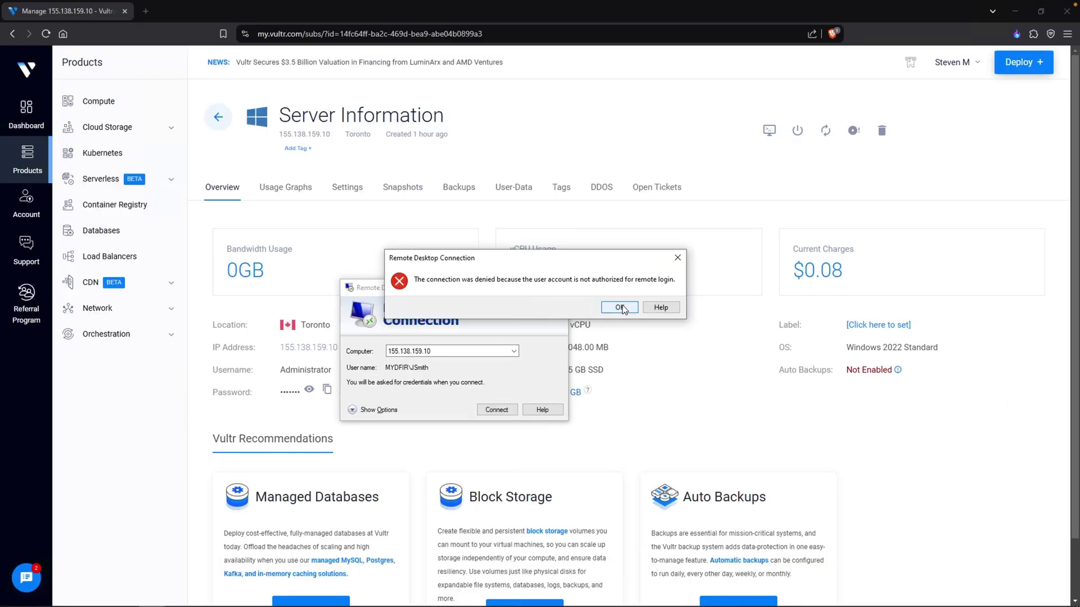
pyautogui.click(628, 310)
# From the VM's web console, search 'remote' and open the system Remote Desktop settings
pyautogui.click(691, 306)
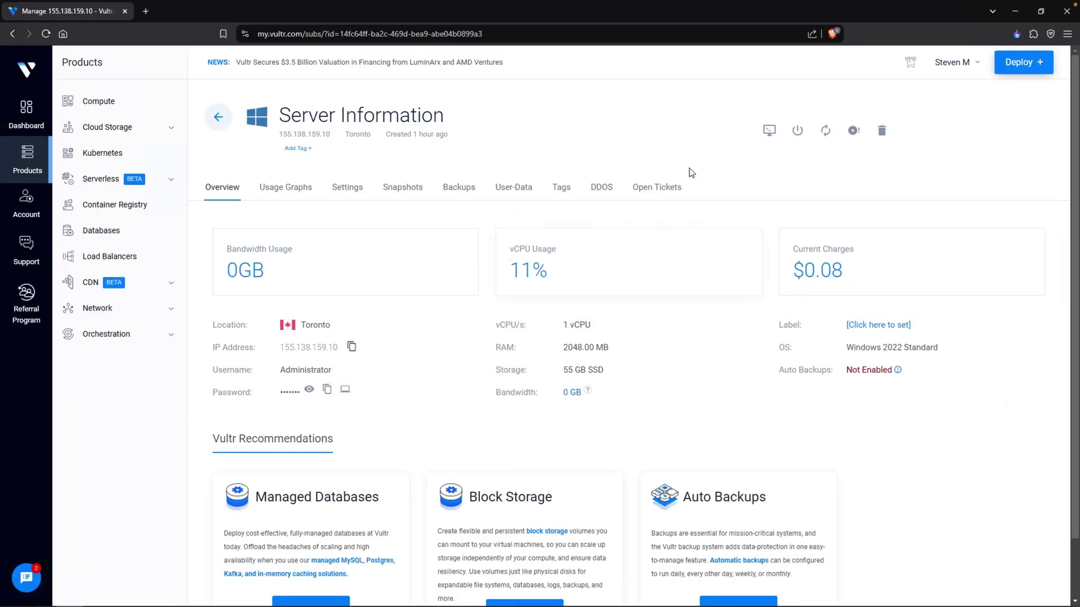
pyautogui.click(769, 130)
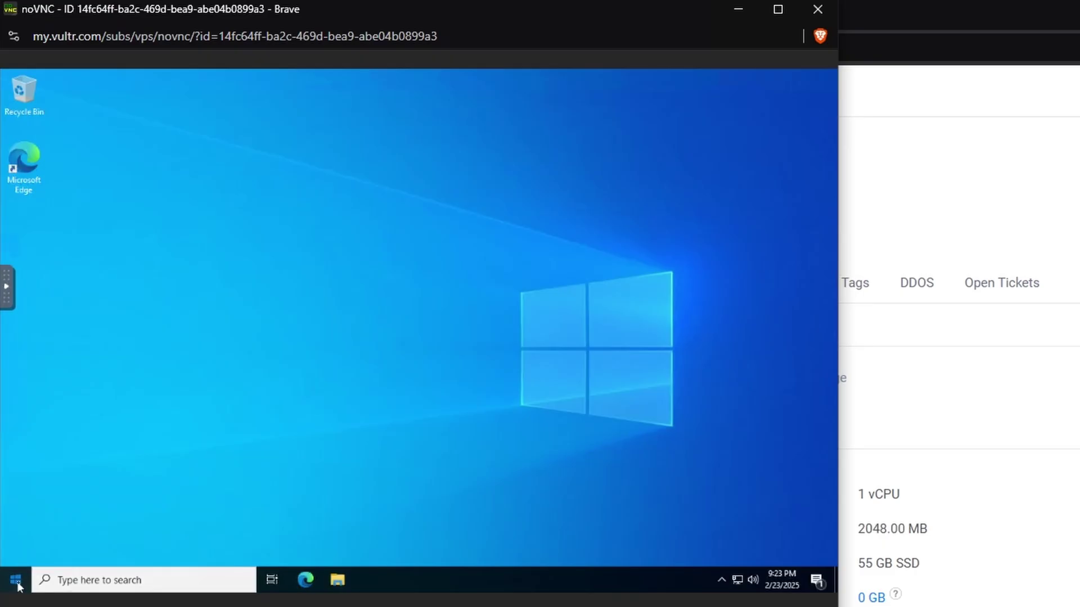
pyautogui.click(17, 582)
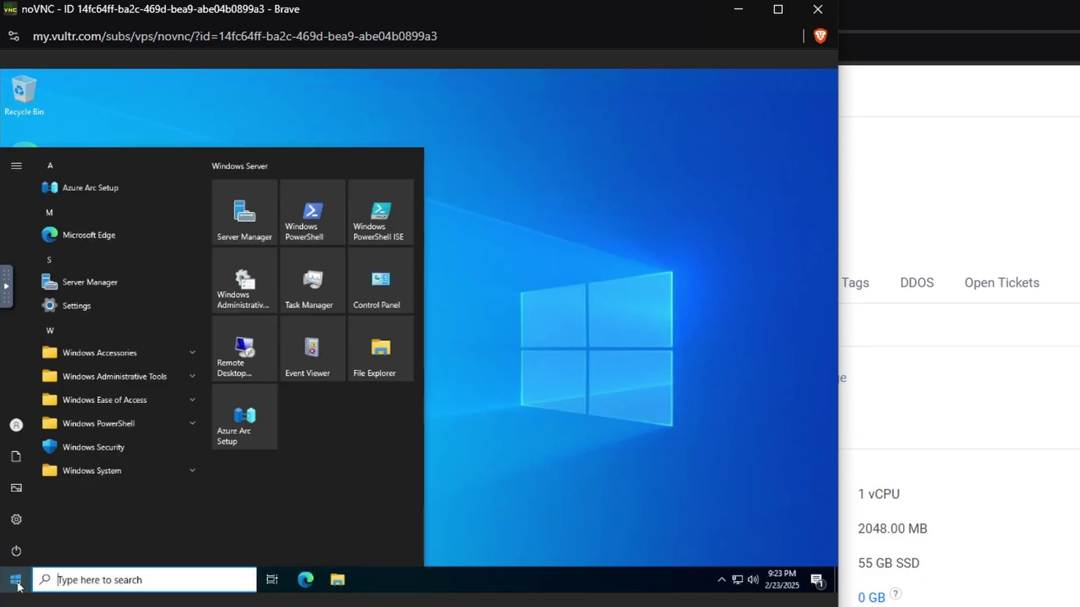
pyautogui.write('remote')
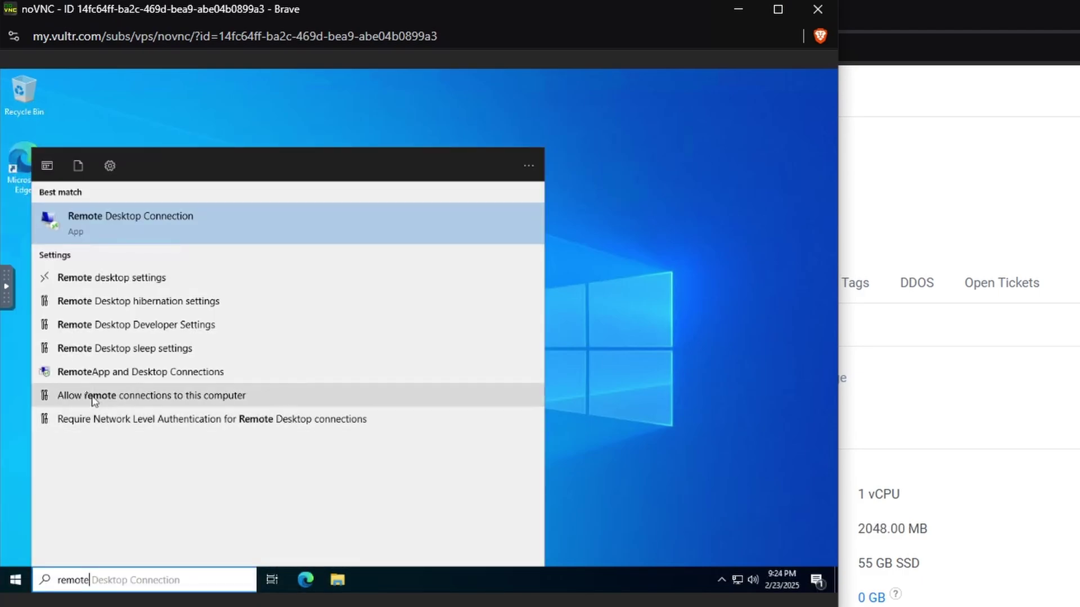
pyautogui.click(160, 397)
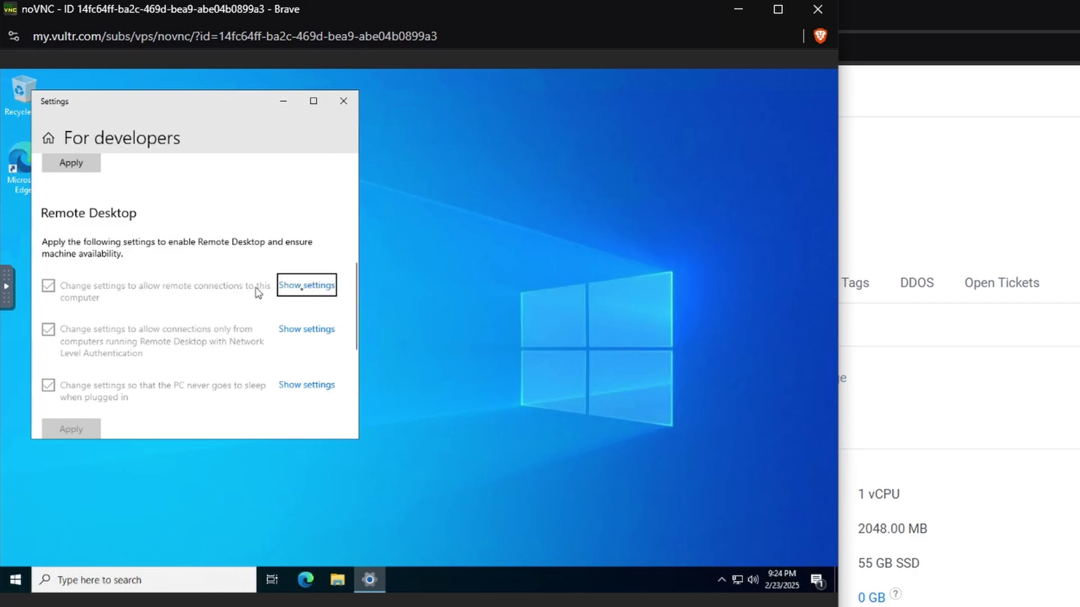
pyautogui.click(304, 286)
# Enter Administrator in the elevation prompt and copy the MyDFIR-ADDC01 Administrator password
pyautogui.write('Administrator')
pyautogui.press('Tab')
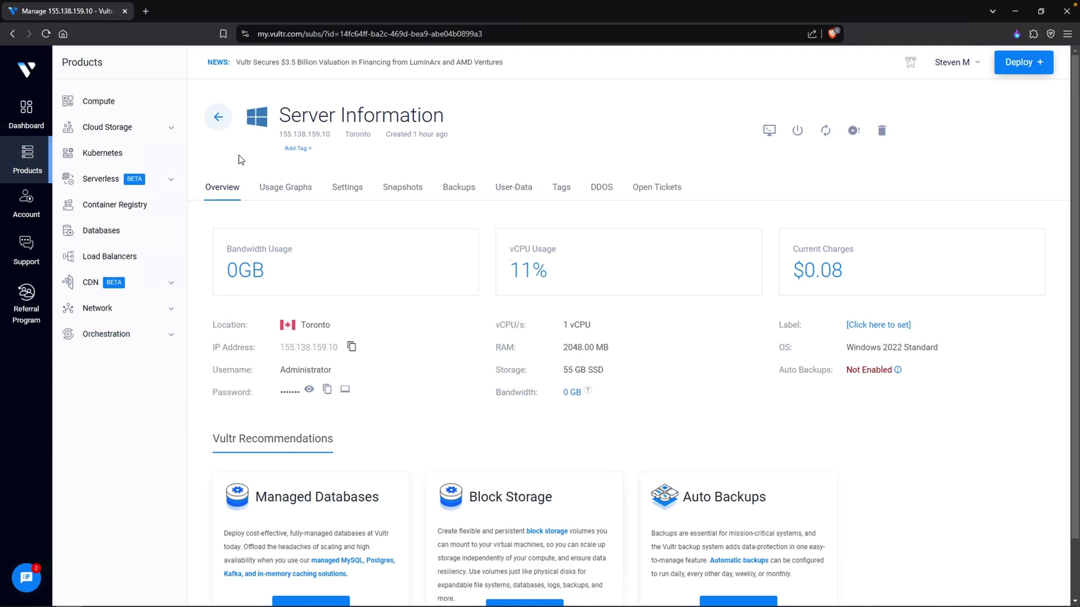
pyautogui.click(220, 113)
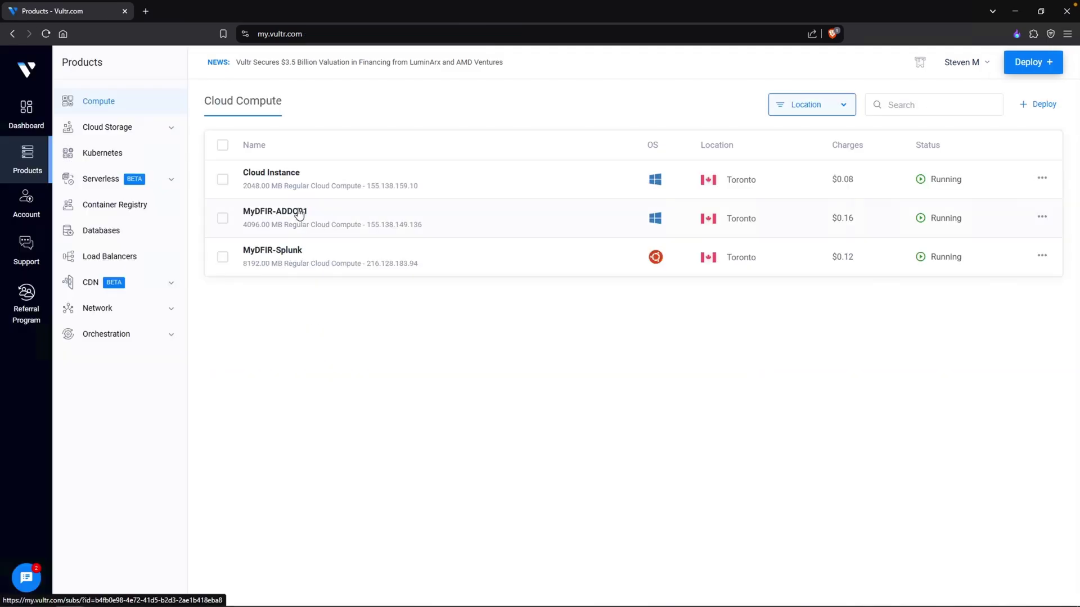
pyautogui.click(294, 212)
pyautogui.click(325, 390)
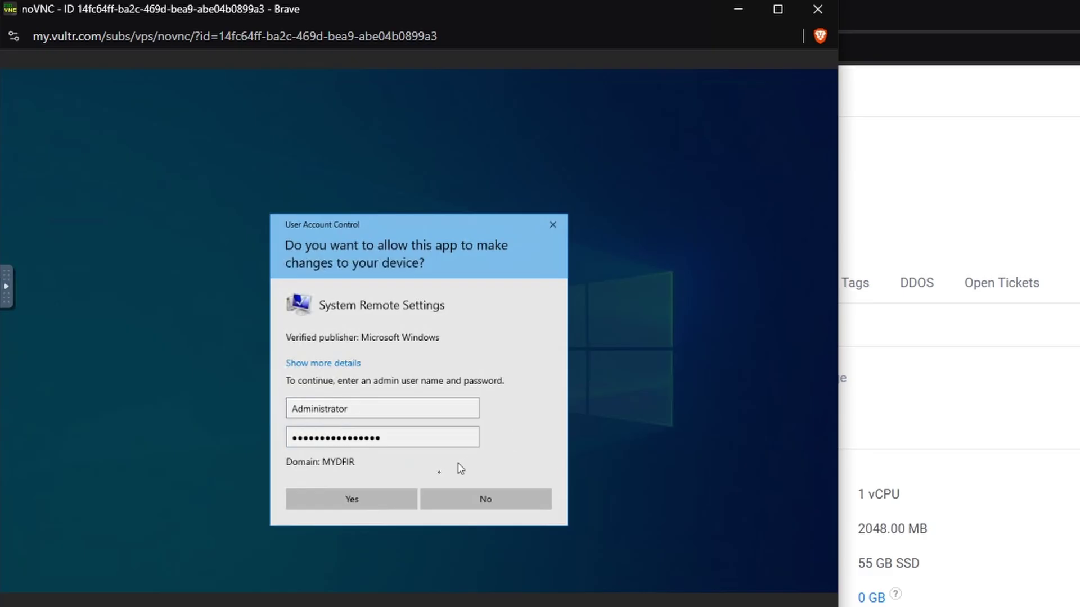
# Approve the admin prompt, add jSmith to the Remote Desktop users, and apply the settings
pyautogui.click(397, 492)
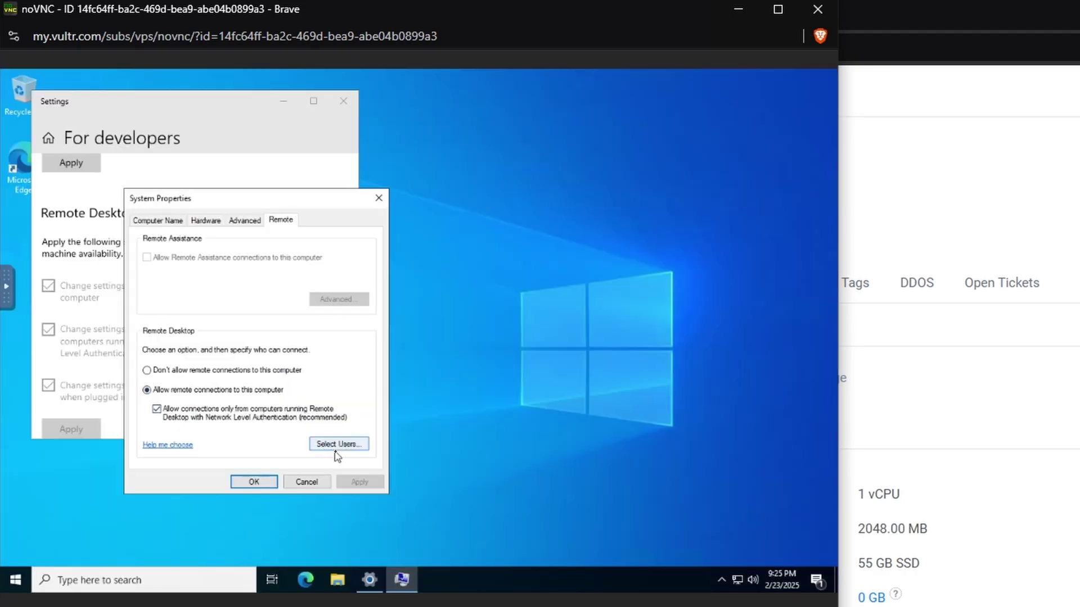
pyautogui.click(336, 447)
pyautogui.click(181, 375)
pyautogui.write('jSmith')
pyautogui.click(415, 364)
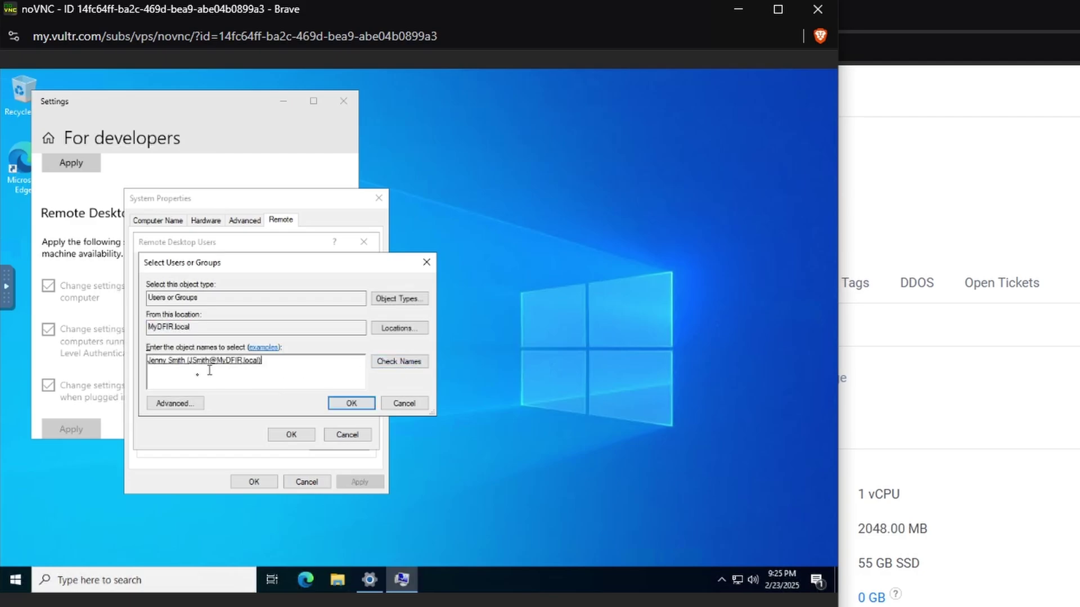
pyautogui.click(359, 404)
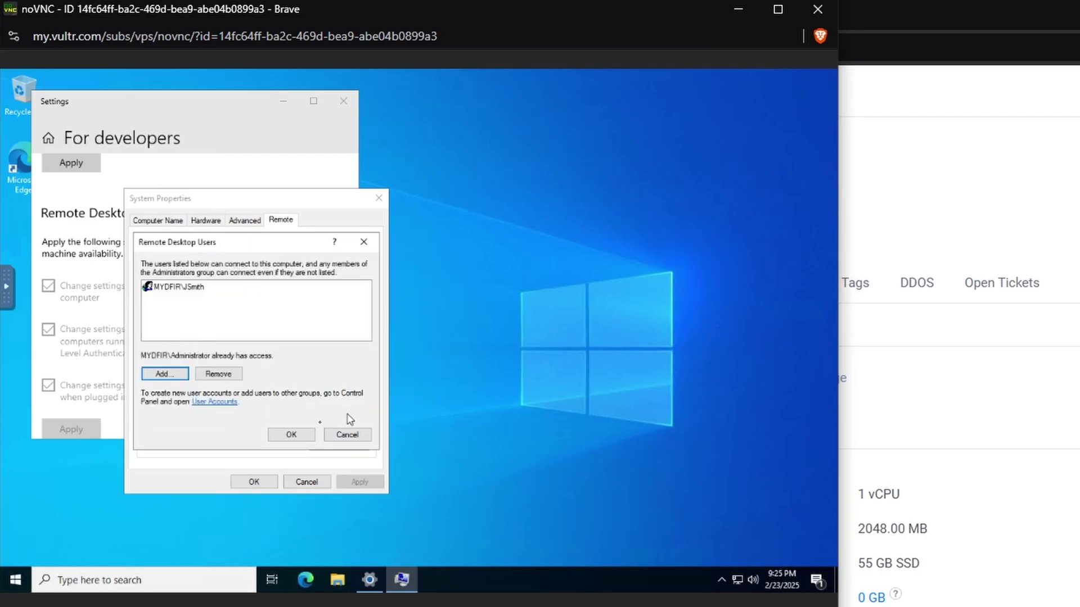
pyautogui.click(297, 434)
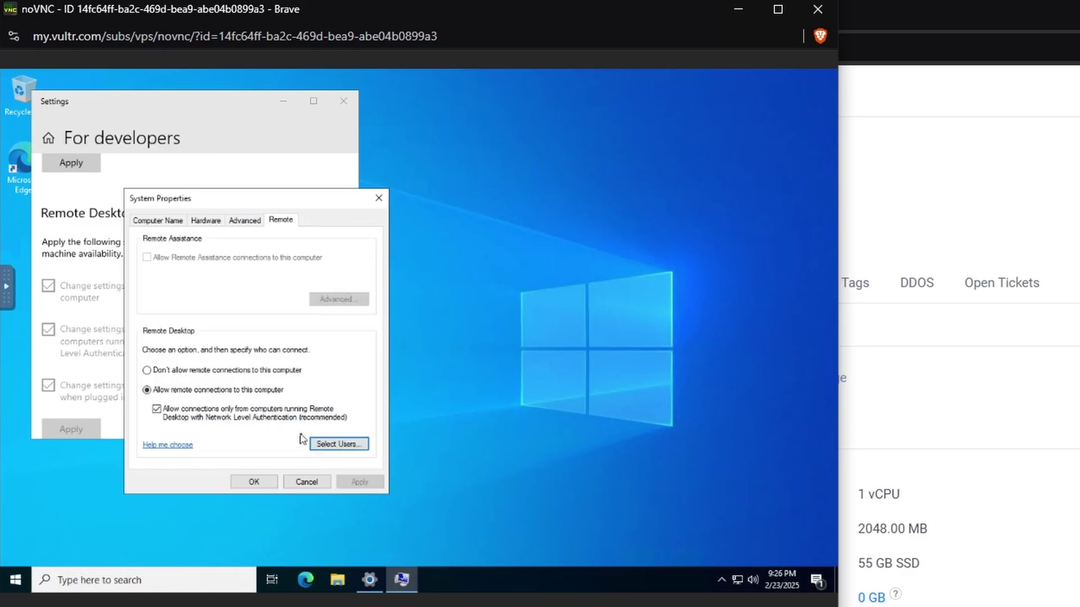
pyautogui.click(253, 482)
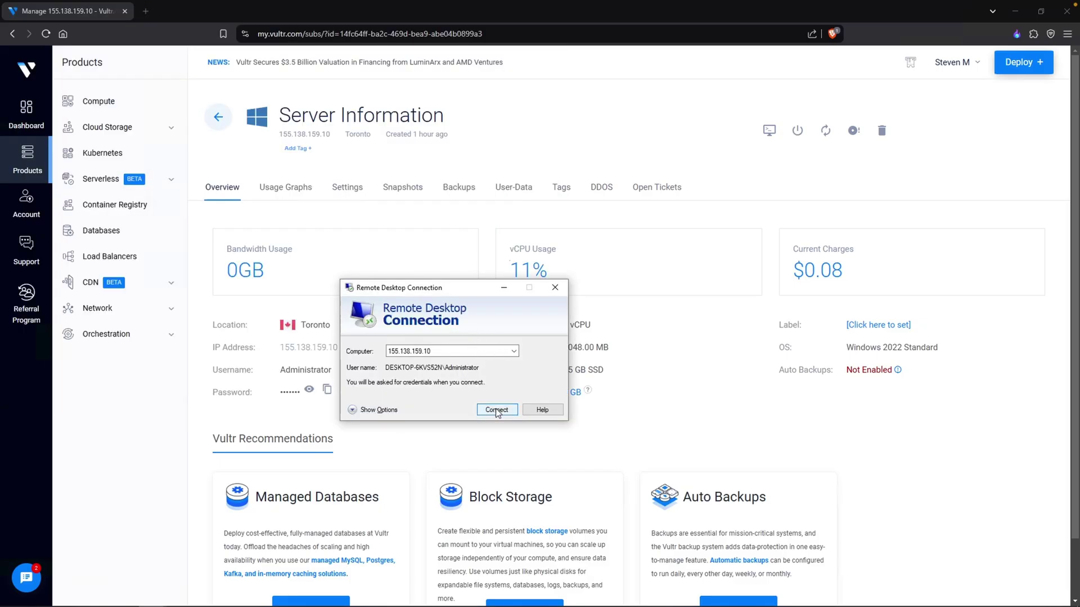
# Connect to 155.138.159.10 using a different account with the domain username and password, accepting the certificate
pyautogui.click(497, 410)
pyautogui.click(378, 404)
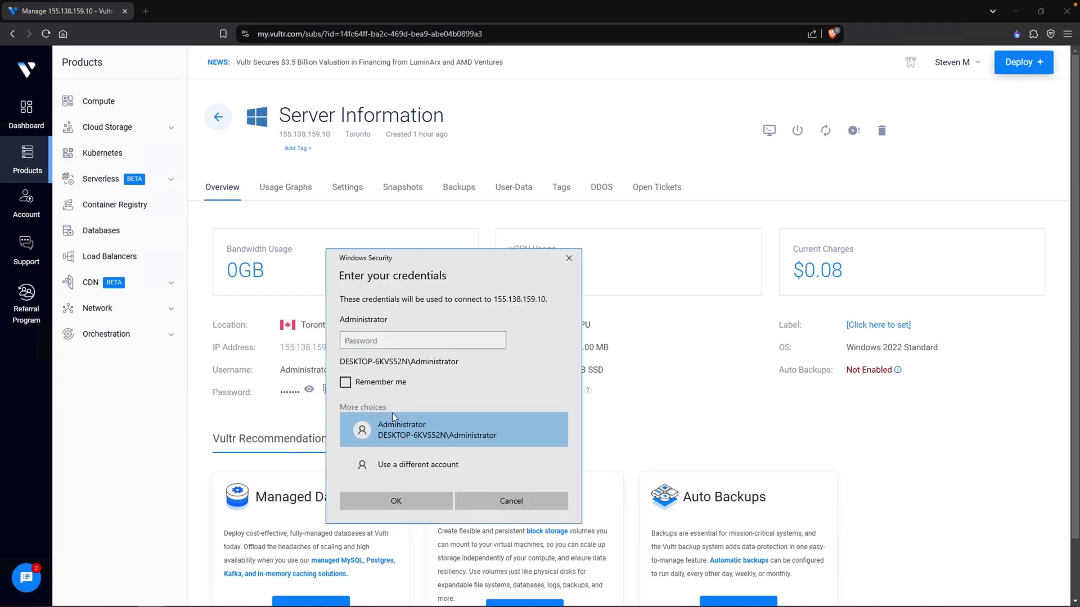
pyautogui.click(434, 453)
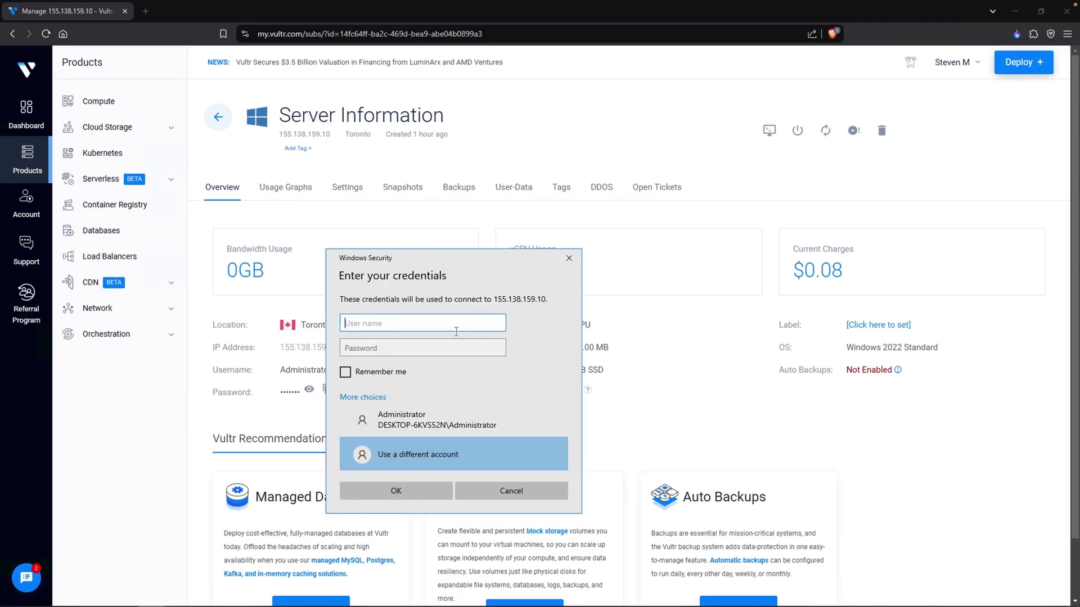
pyautogui.write('mydfir\\jsmith')
pyautogui.press('Tab')
pyautogui.write('P')
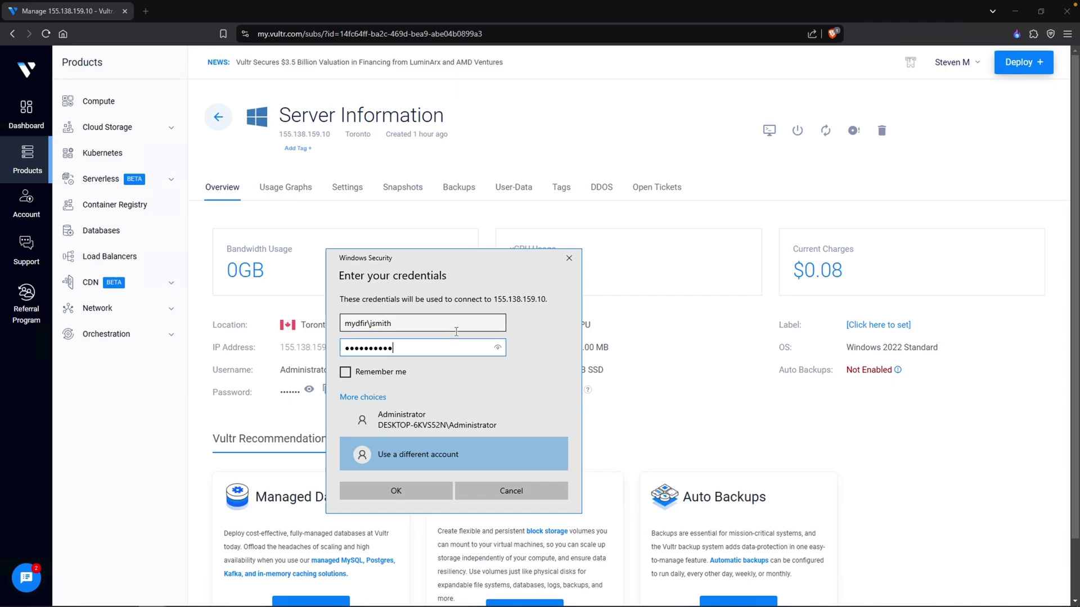
pyautogui.press('Return')
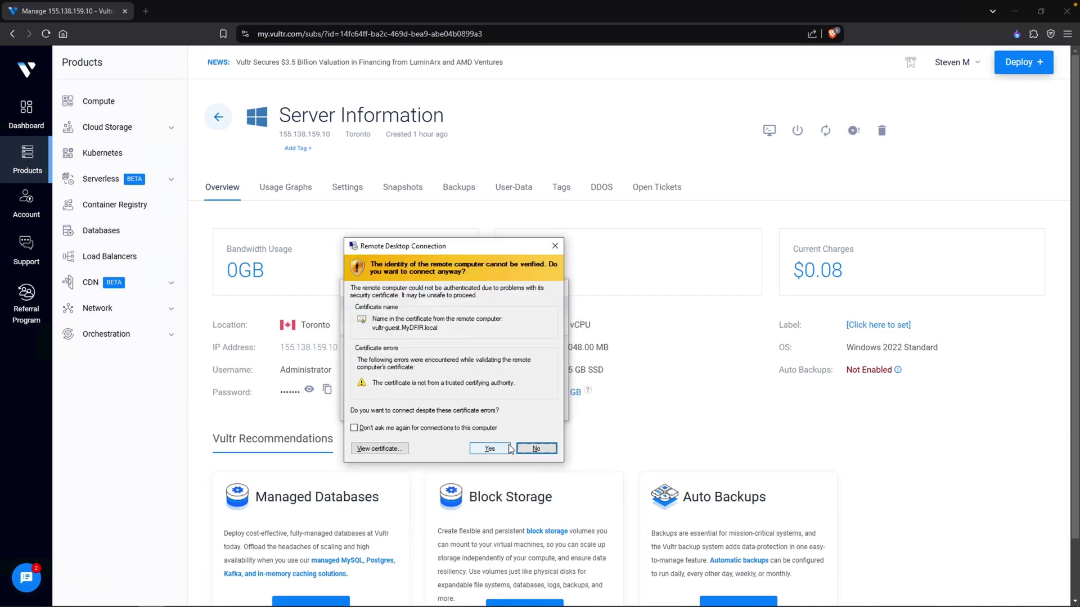
pyautogui.click(504, 450)
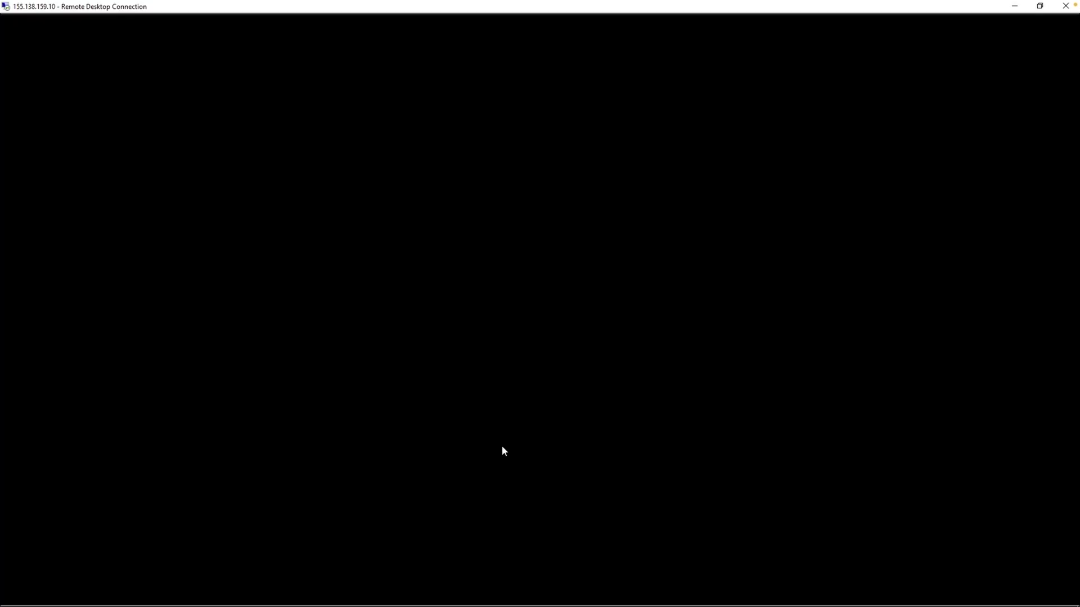